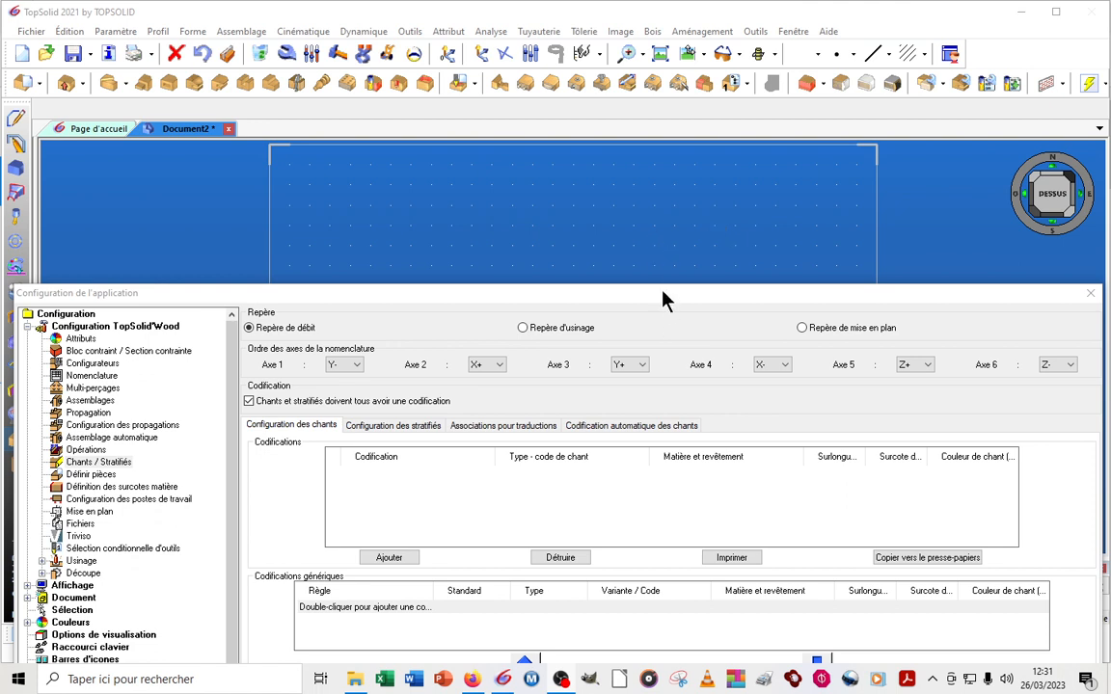
Open the Chants / Stratifiés page of the TopSolid'Wood configuration, look through its laminate and translation settings, and return to the edge configuration
{"action": "left_click_drag", "start_coordinate": [662, 300], "coordinate": [657, 179]}
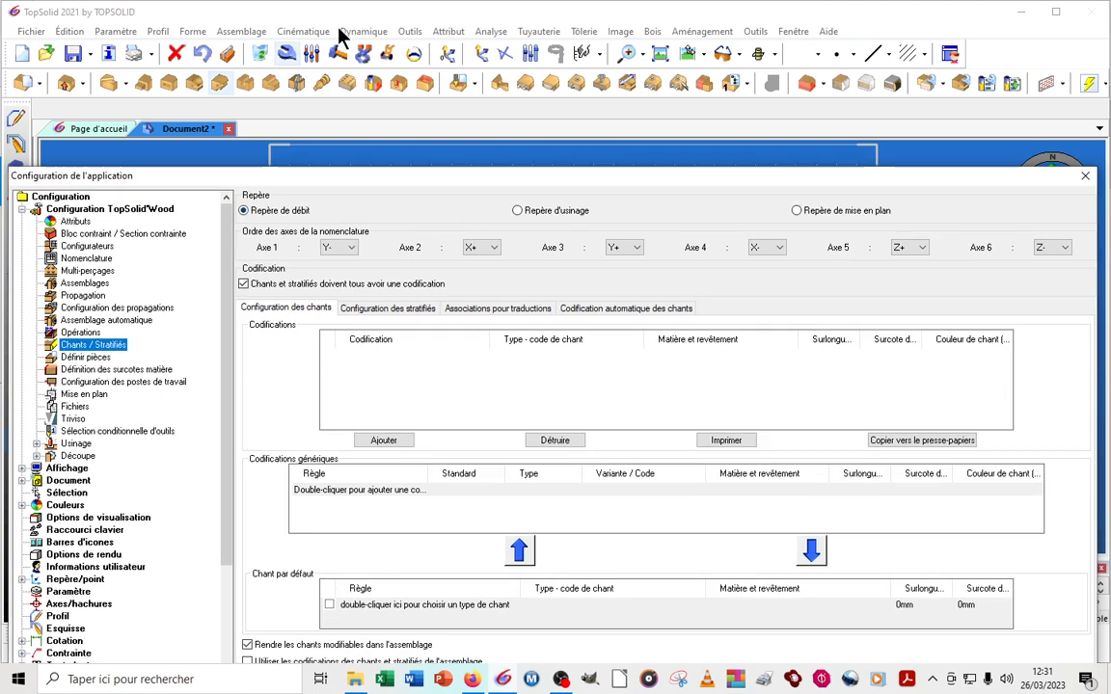
{"action": "left_click", "coordinate": [408, 31]}
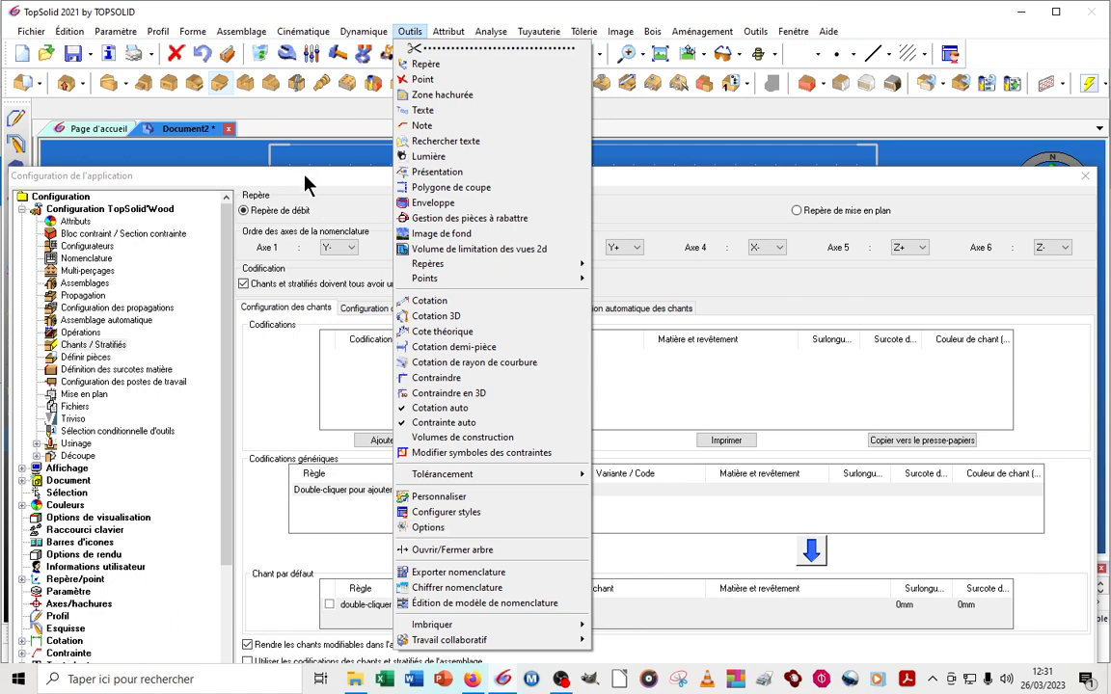
{"action": "left_click_drag", "start_coordinate": [308, 178], "coordinate": [298, 58]}
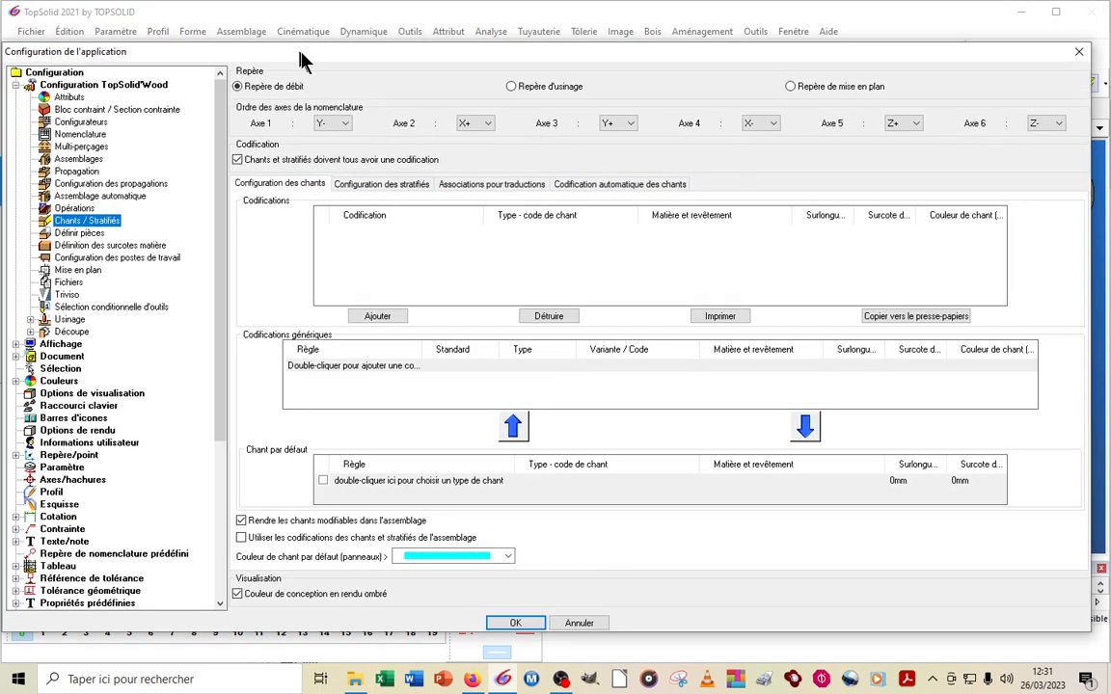
{"action": "left_click", "coordinate": [20, 86]}
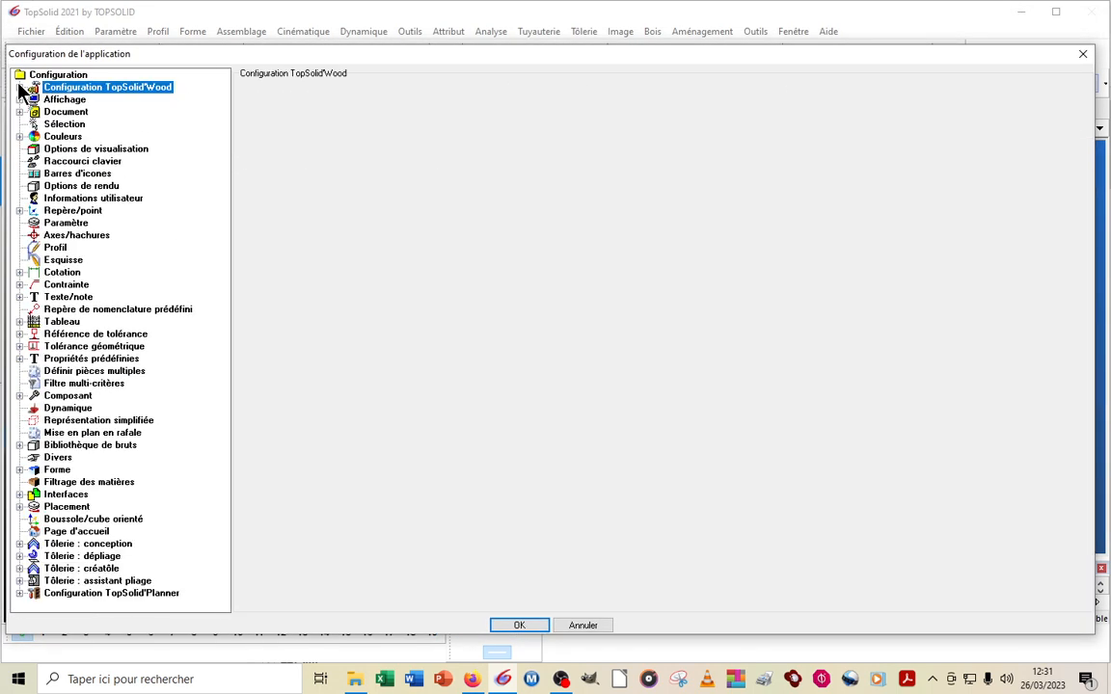
{"action": "left_click", "coordinate": [20, 87]}
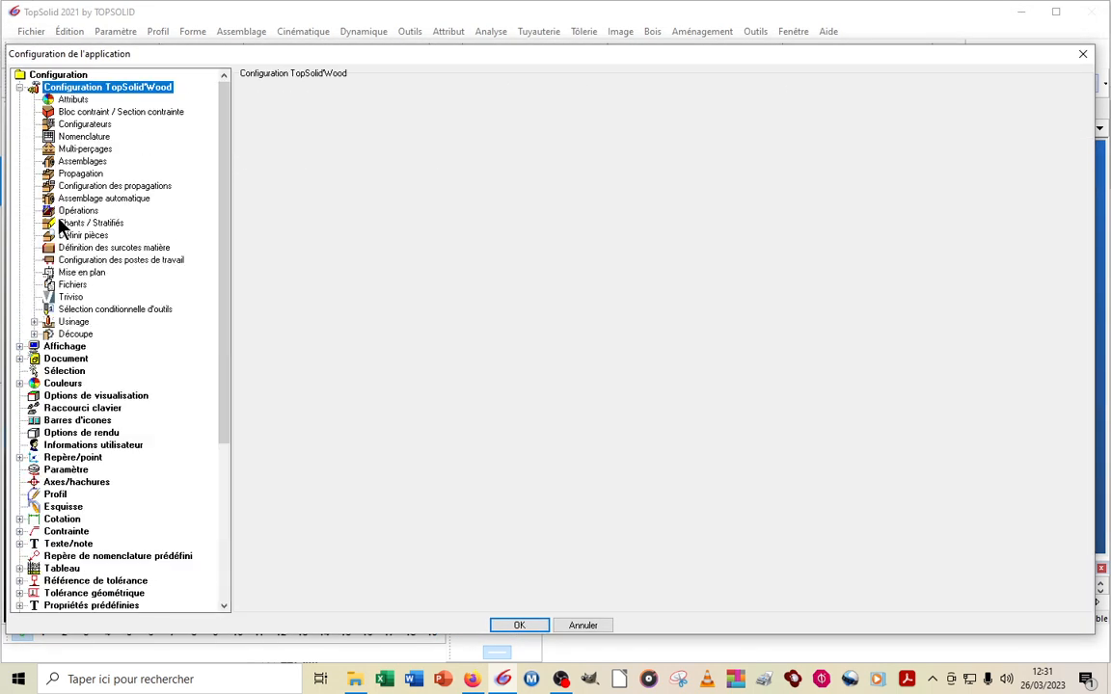
{"action": "left_click", "coordinate": [75, 222]}
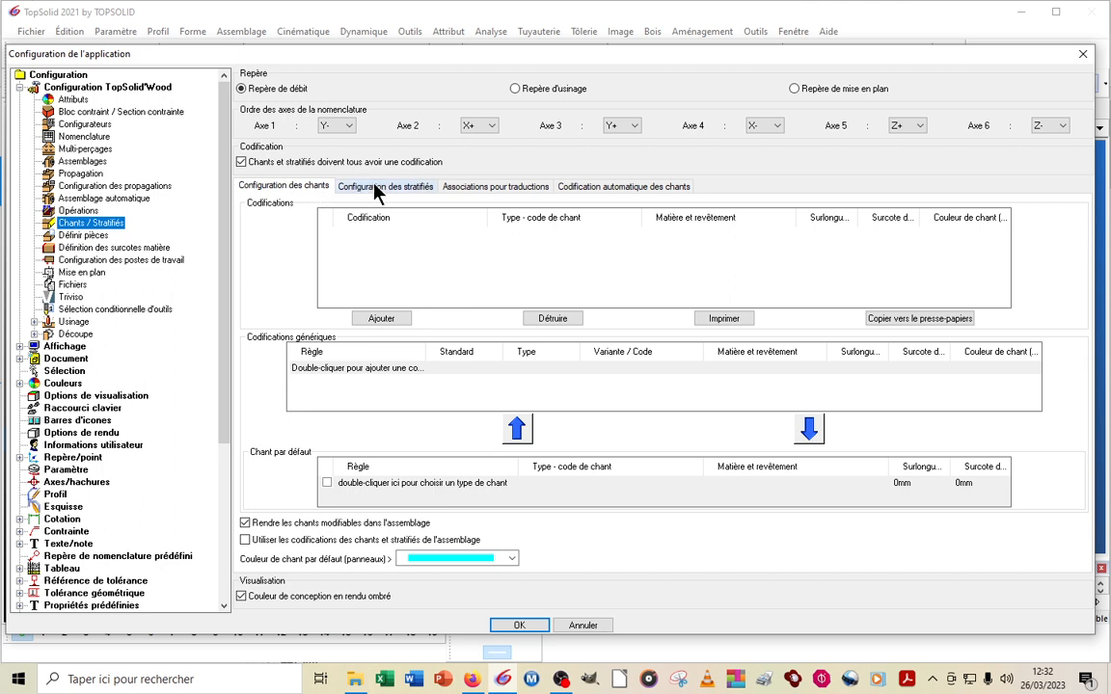
{"action": "left_click", "coordinate": [419, 188]}
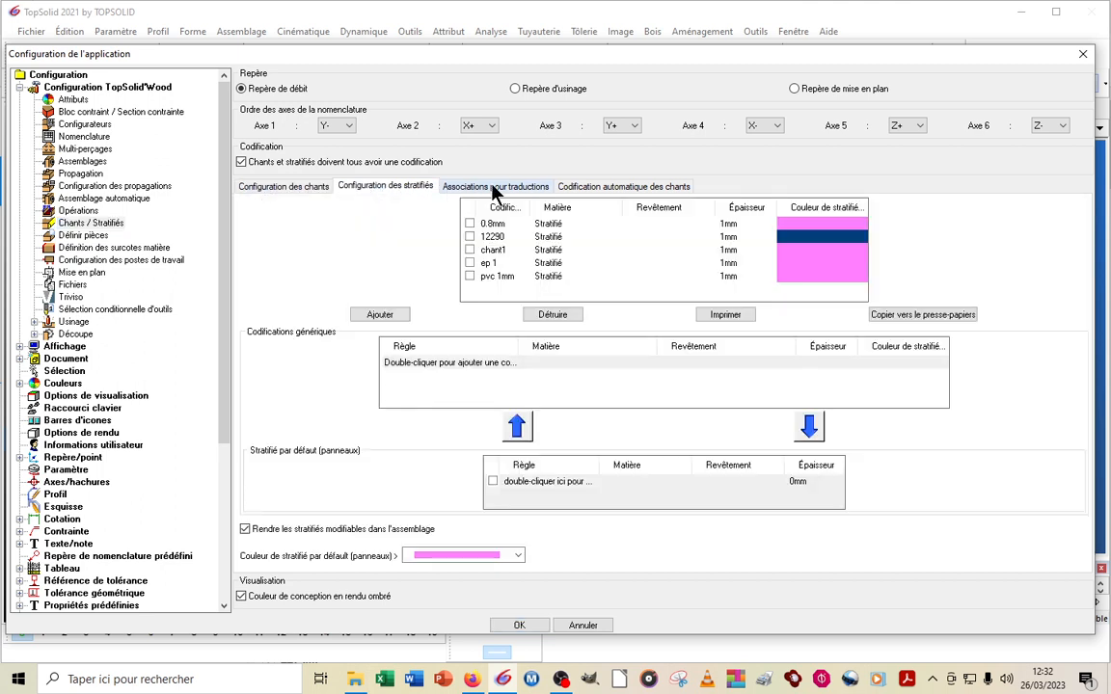
{"action": "left_click", "coordinate": [472, 188]}
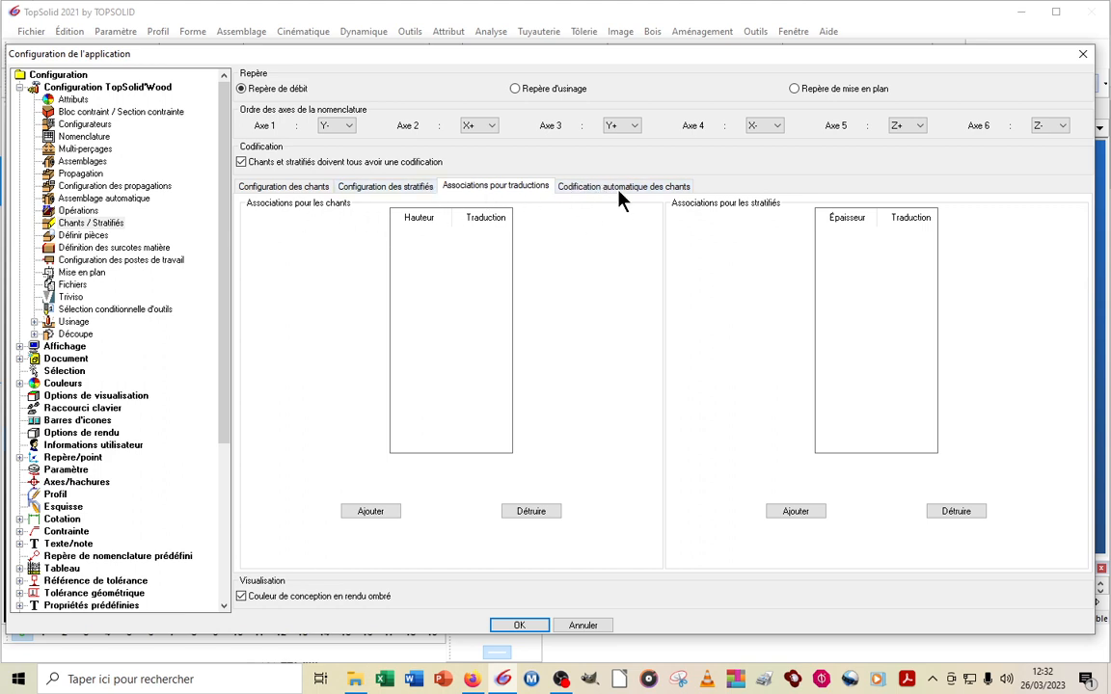
{"action": "left_click", "coordinate": [288, 190]}
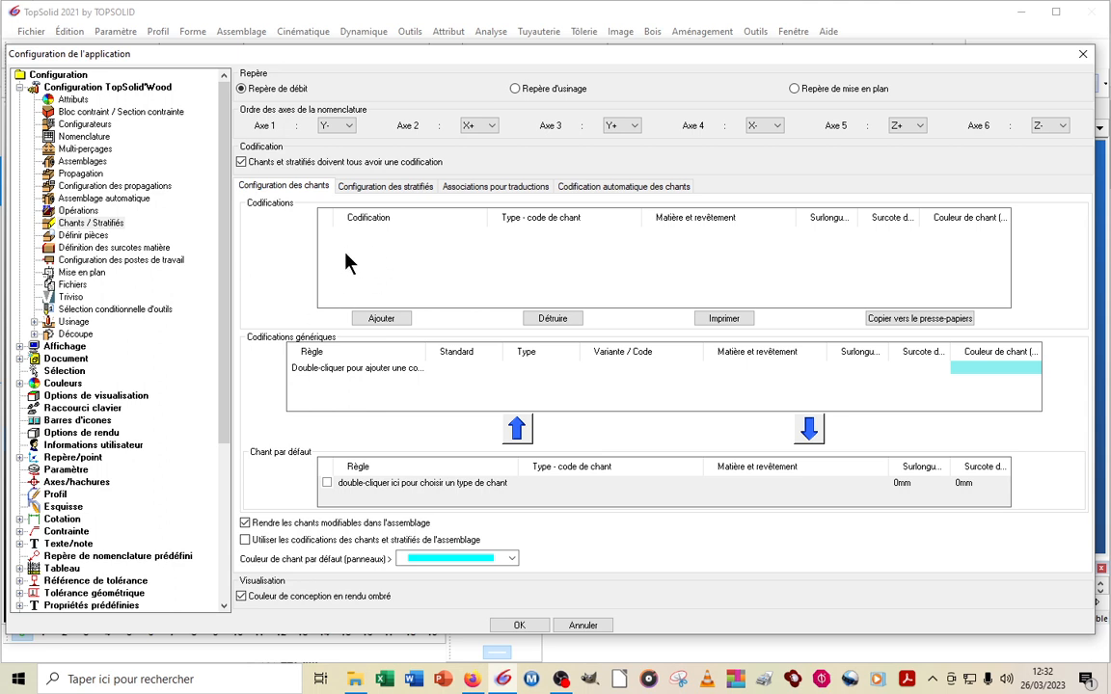
Add a new edge codification and name it Chant 1
{"action": "left_click", "coordinate": [372, 318]}
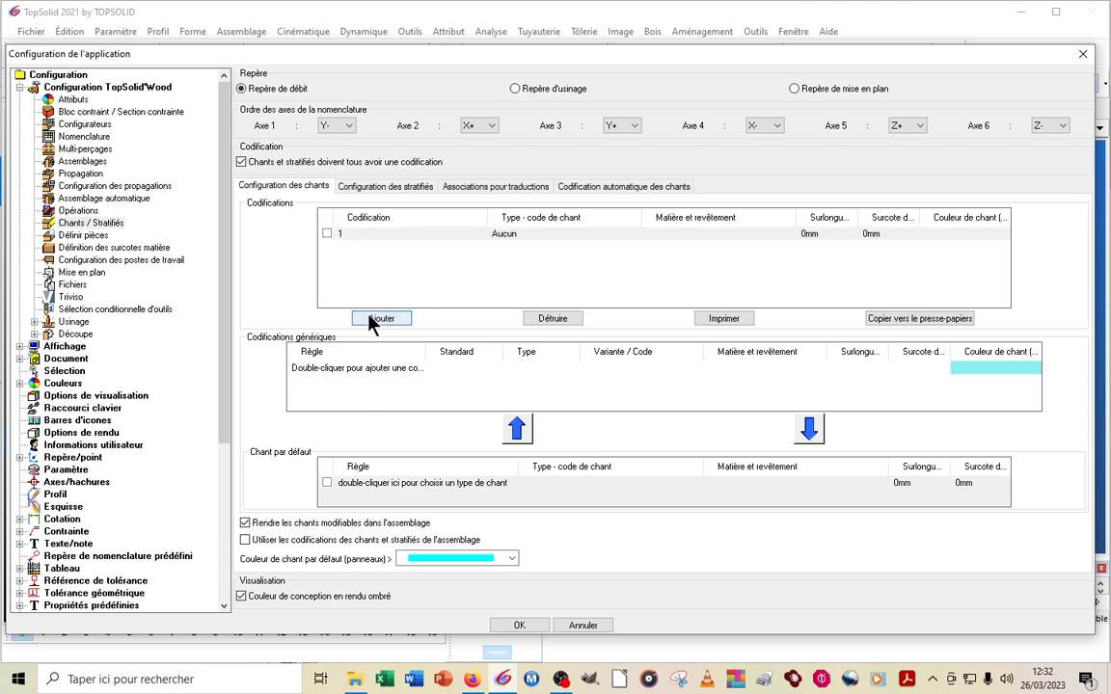
{"action": "left_click", "coordinate": [364, 240]}
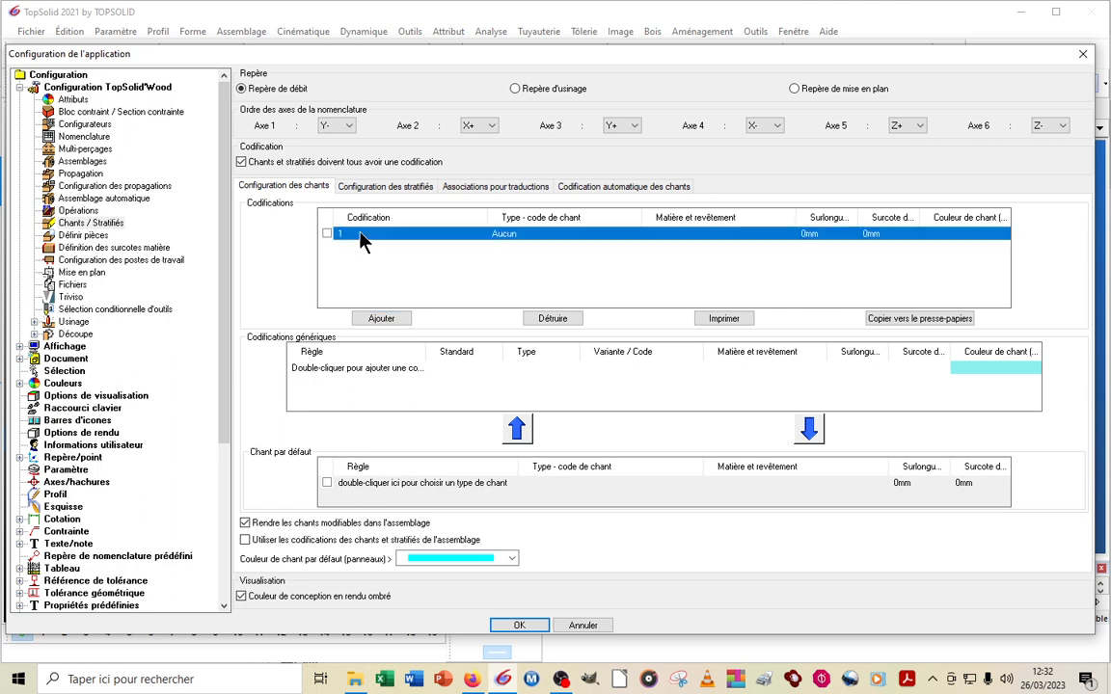
{"action": "left_click", "coordinate": [359, 234]}
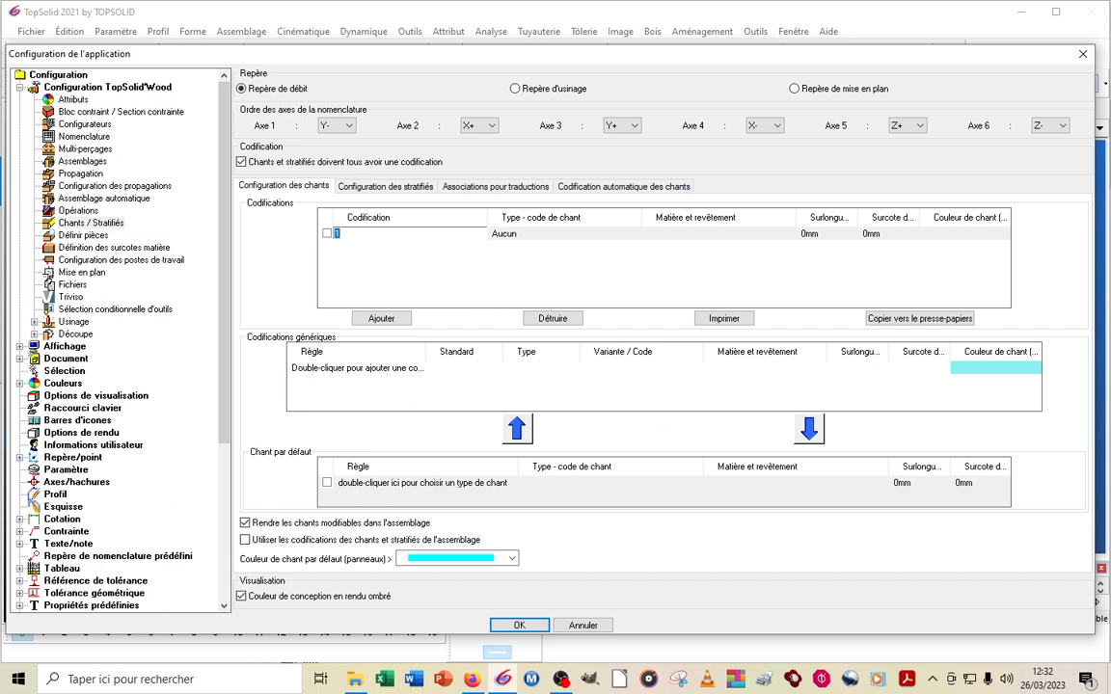
{"action": "type", "text": "Chant PVC 1"}
{"action": "key", "text": "BackSpace"}
{"action": "key", "text": "BackSpace"}
{"action": "key", "text": "BackSpace"}
{"action": "key", "text": "BackSpace"}
{"action": "key", "text": "BackSpace"}
{"action": "key", "text": "BackSpace"}
{"action": "type", "text": "1"}
Open the edge type definition of Chant 1 and keep type Chants minces with variant Chant plat
{"action": "double_click", "coordinate": [557, 242]}
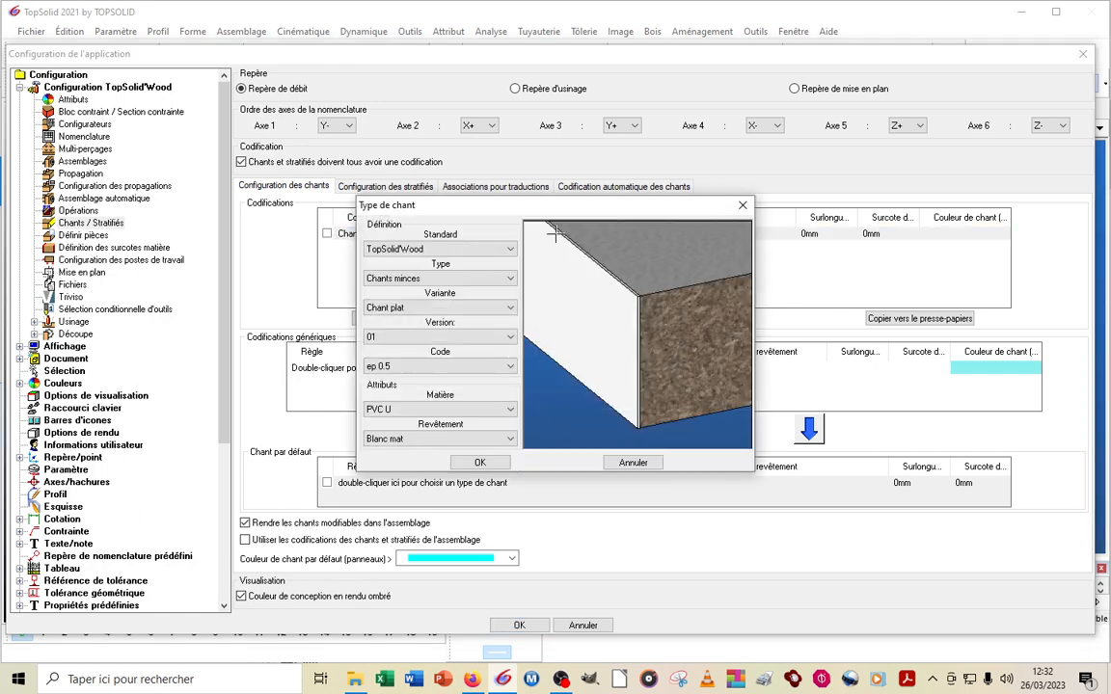
{"action": "left_click", "coordinate": [426, 284]}
{"action": "left_click", "coordinate": [427, 282]}
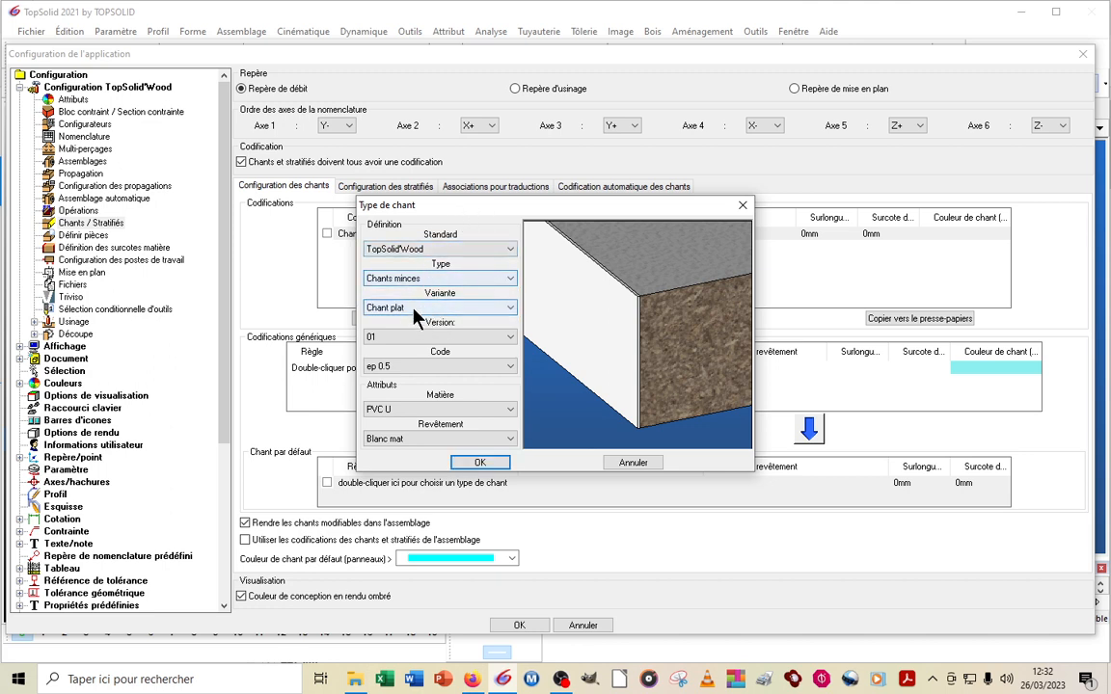
{"action": "left_click", "coordinate": [420, 306]}
{"action": "left_click", "coordinate": [418, 307]}
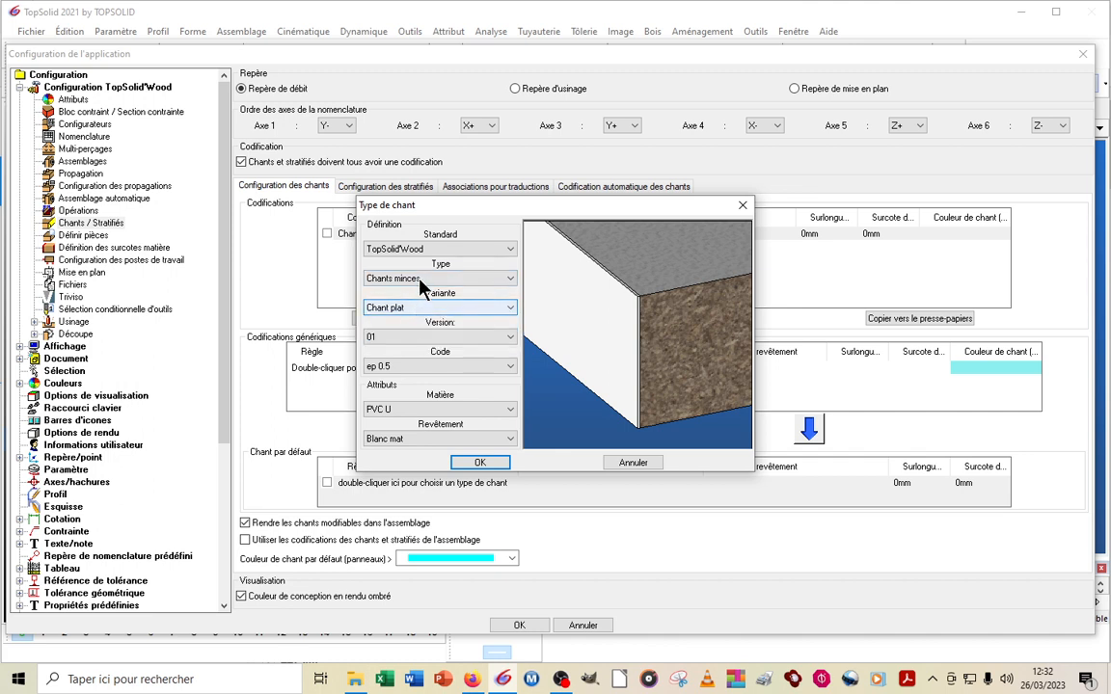
{"action": "left_click", "coordinate": [424, 279]}
{"action": "left_click", "coordinate": [428, 302]}
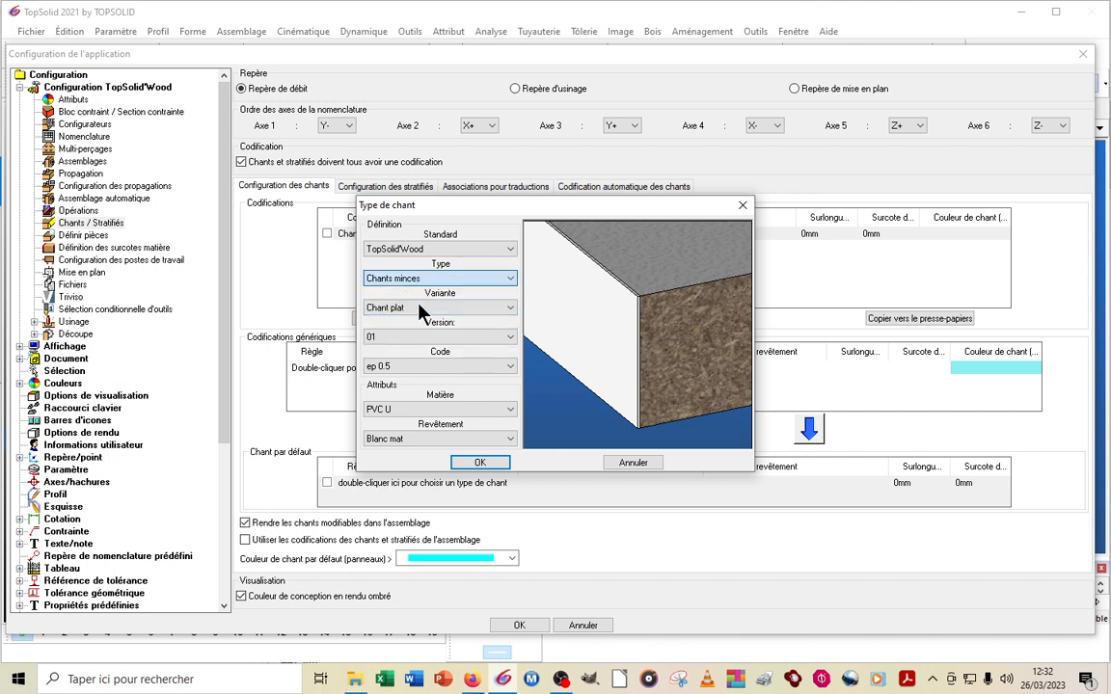
{"action": "left_click", "coordinate": [430, 308]}
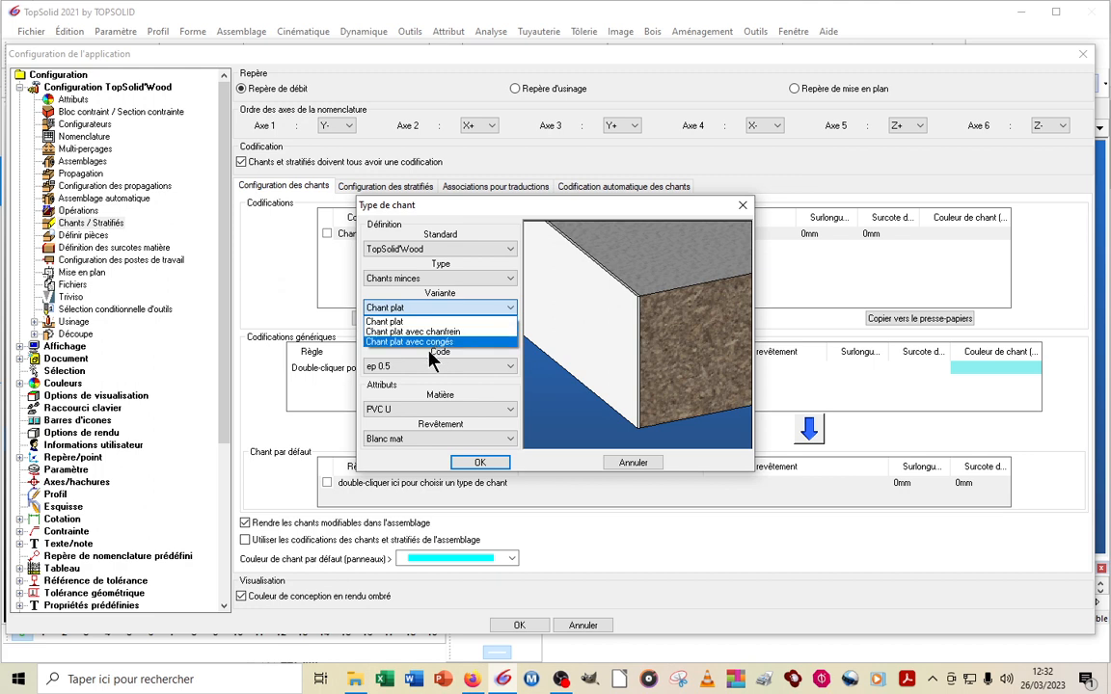
{"action": "left_click", "coordinate": [403, 321]}
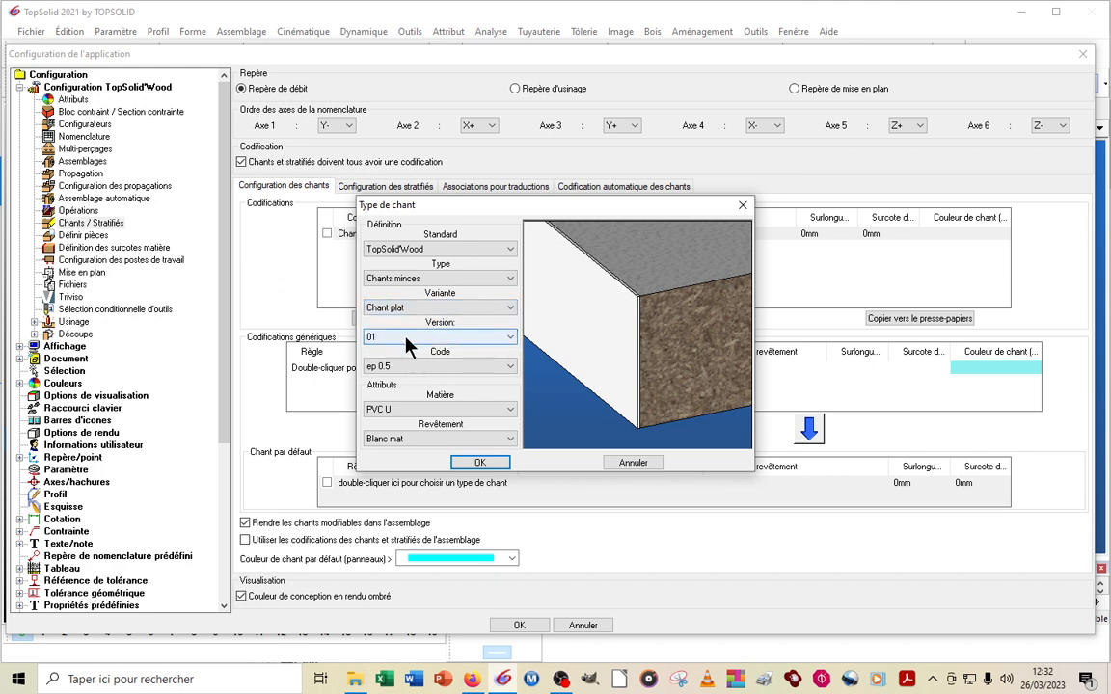
Try version 00 for the flat edge and return to version 01
{"action": "left_click", "coordinate": [407, 336]}
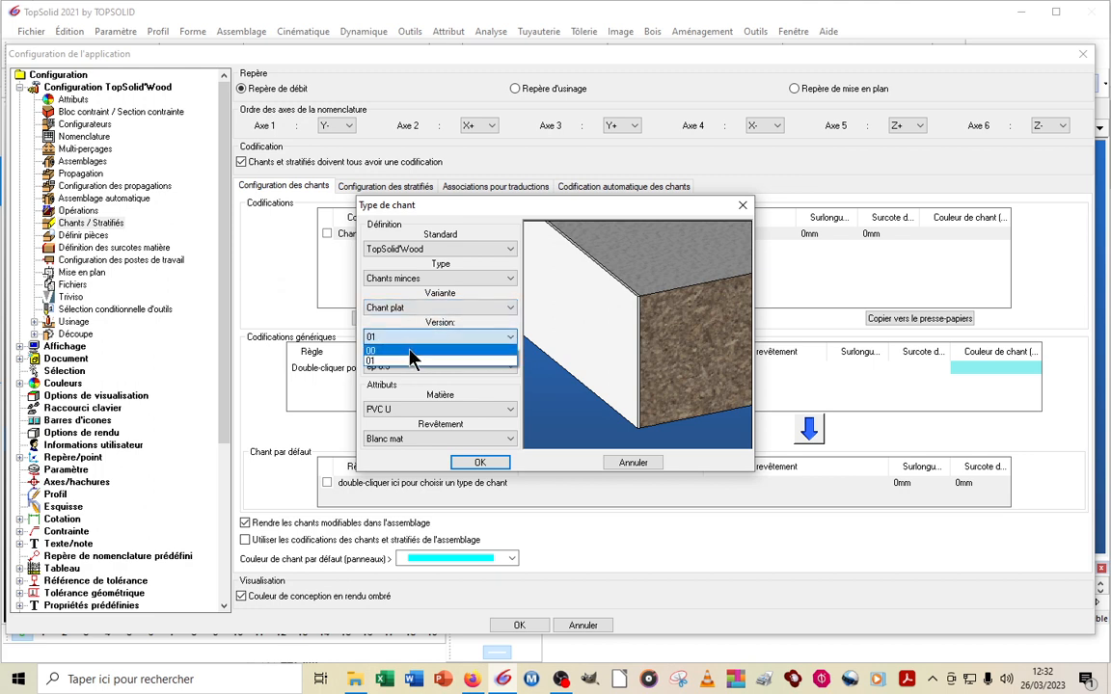
{"action": "left_click", "coordinate": [408, 350]}
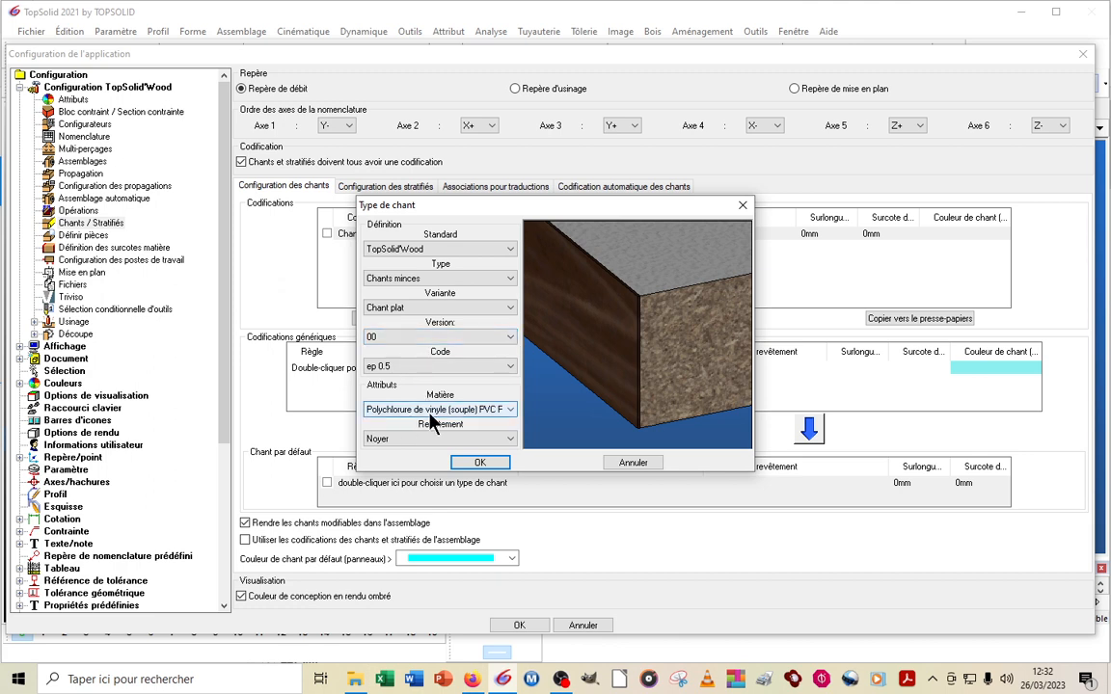
{"action": "left_click", "coordinate": [399, 336]}
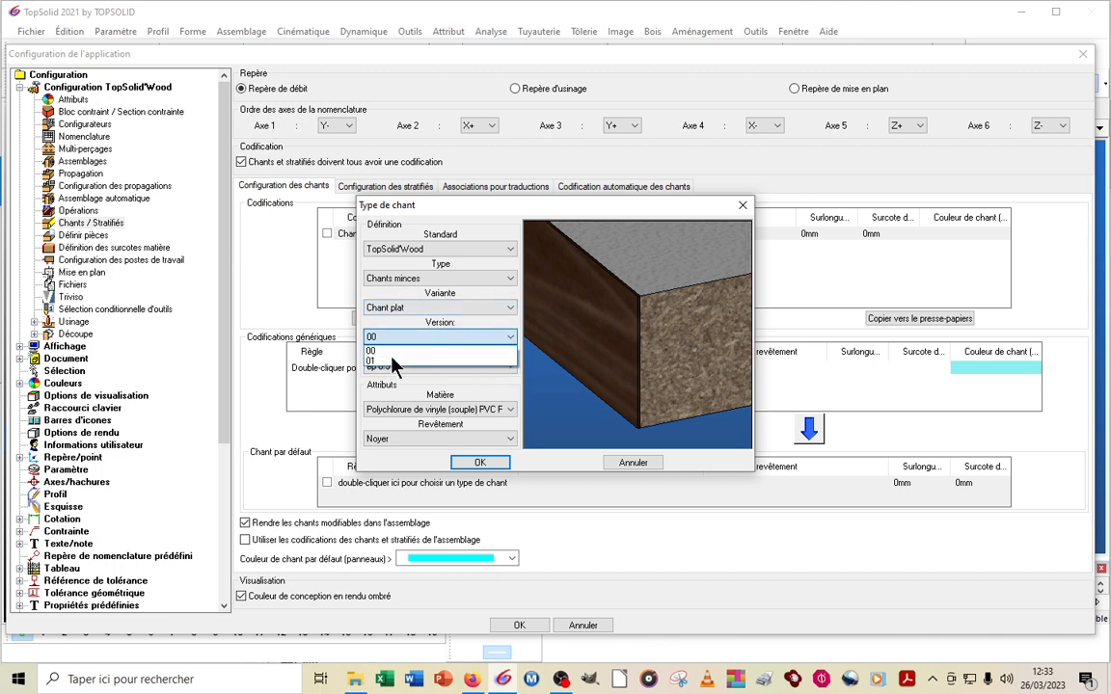
{"action": "left_click", "coordinate": [396, 359]}
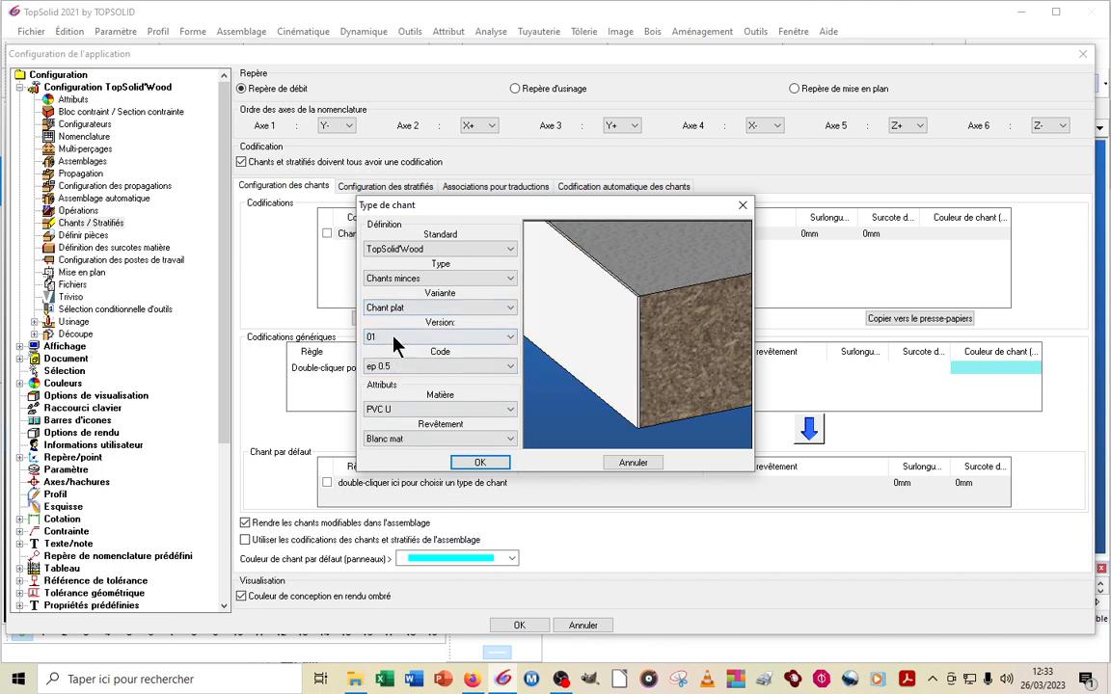
Set the edge code to ep 1 and validate the edge type for Chant 1
{"action": "left_click", "coordinate": [405, 368]}
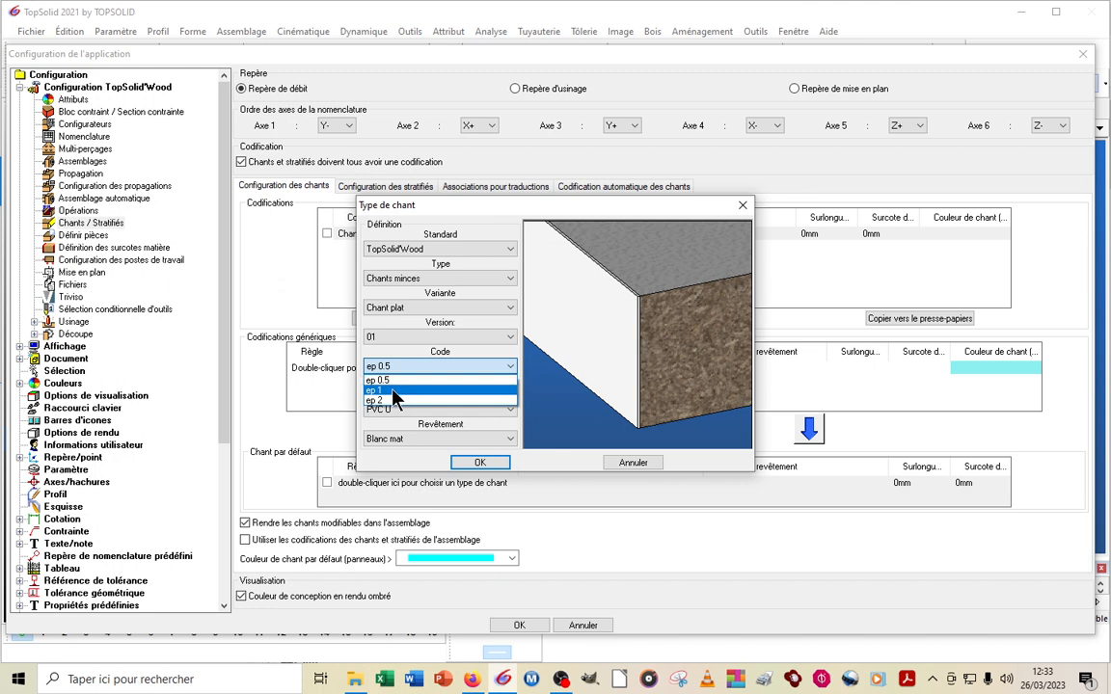
{"action": "left_click", "coordinate": [395, 391]}
{"action": "left_click", "coordinate": [479, 463]}
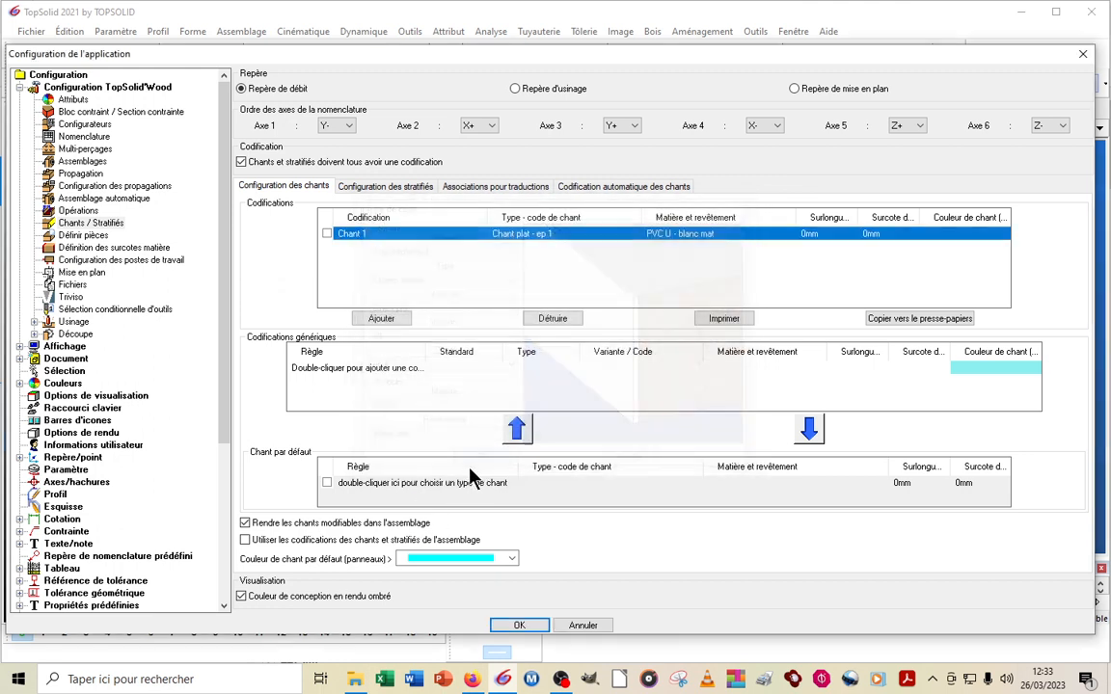
Widen the allowance columns of the codification table and set the Surlongueur of Chant 1 to 40 mm
{"action": "mouse_move", "coordinate": [383, 237]}
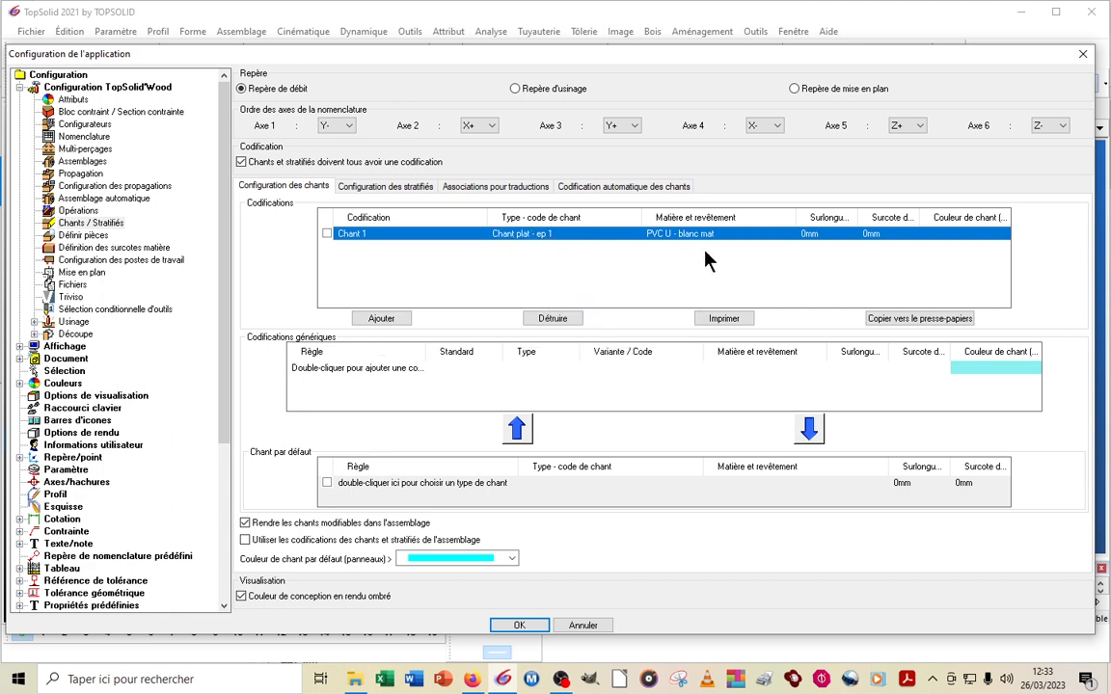
{"action": "mouse_move", "coordinate": [703, 245]}
{"action": "left_click_drag", "start_coordinate": [862, 218], "coordinate": [946, 217]}
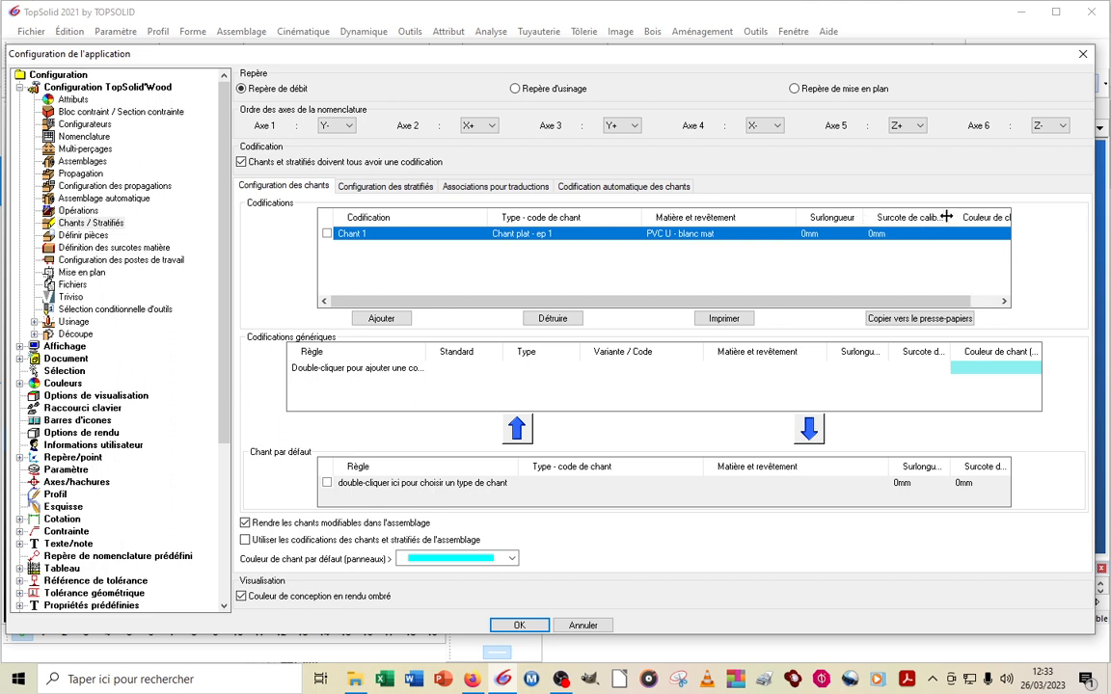
{"action": "left_click", "coordinate": [827, 242]}
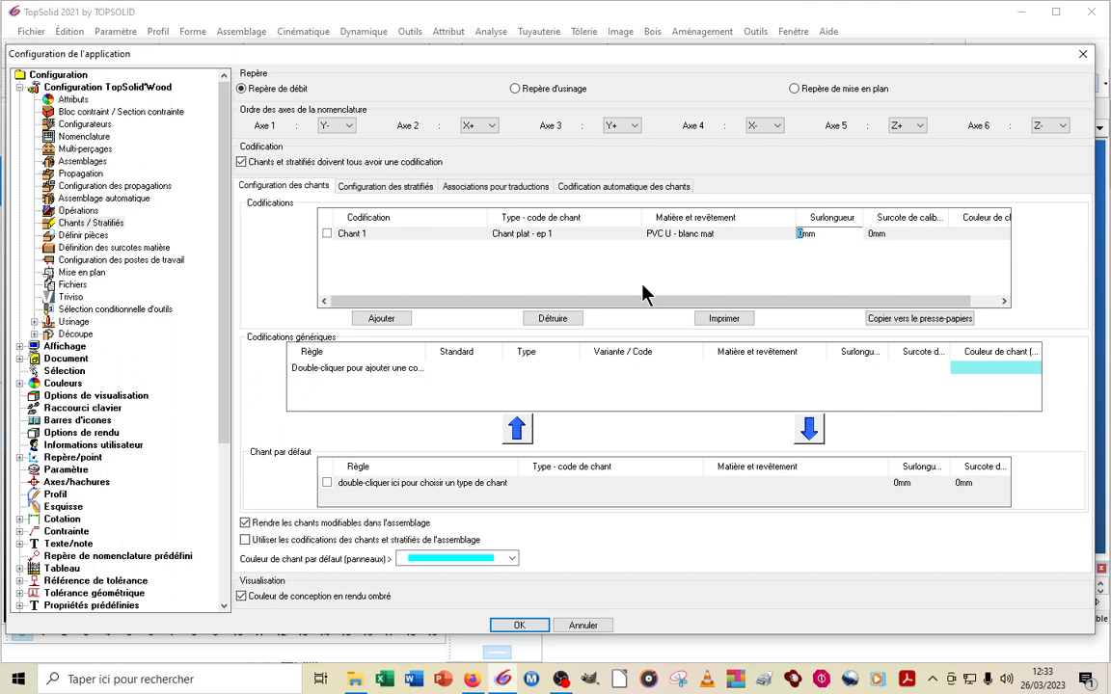
{"action": "type", "text": "40"}
{"action": "left_click", "coordinate": [887, 241]}
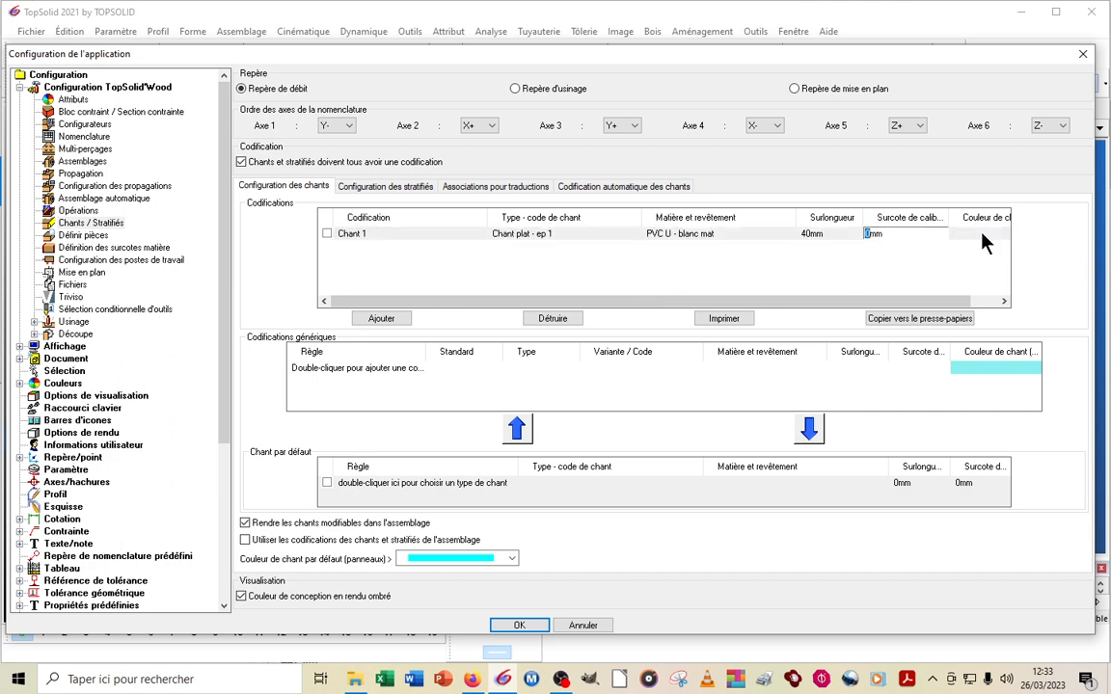
{"action": "type", "text": "40"}
{"action": "key", "text": "BackSpace"}
{"action": "key", "text": "Escape"}
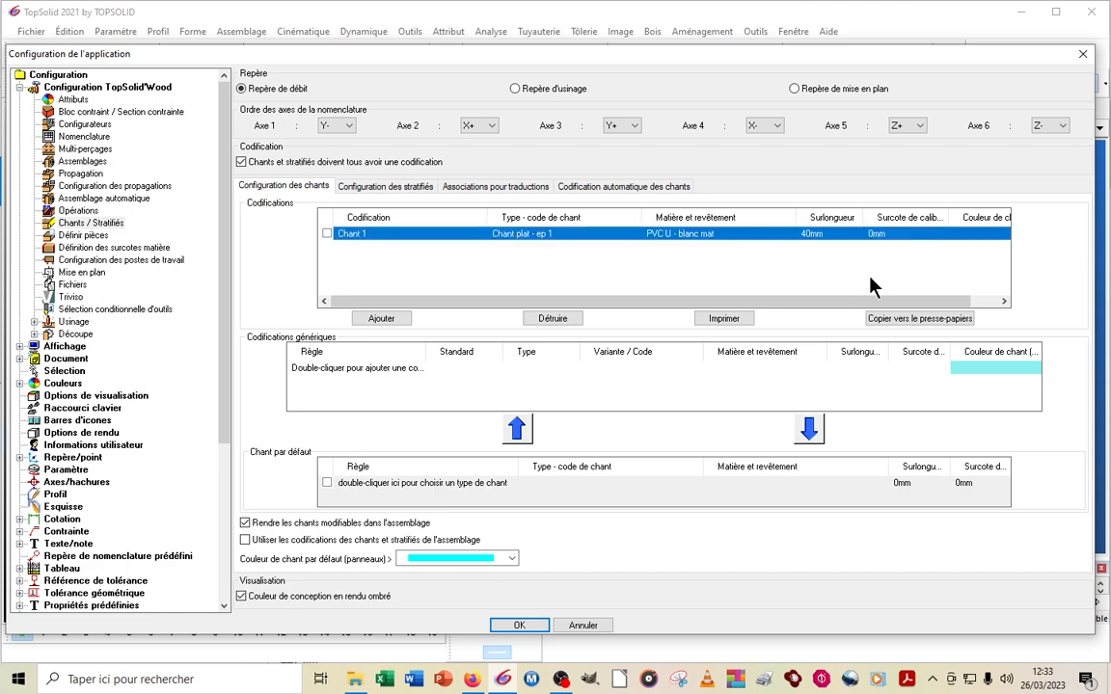
Set the edge colour of Chant 1 to white
{"action": "left_click", "coordinate": [981, 234]}
{"action": "left_click", "coordinate": [991, 240]}
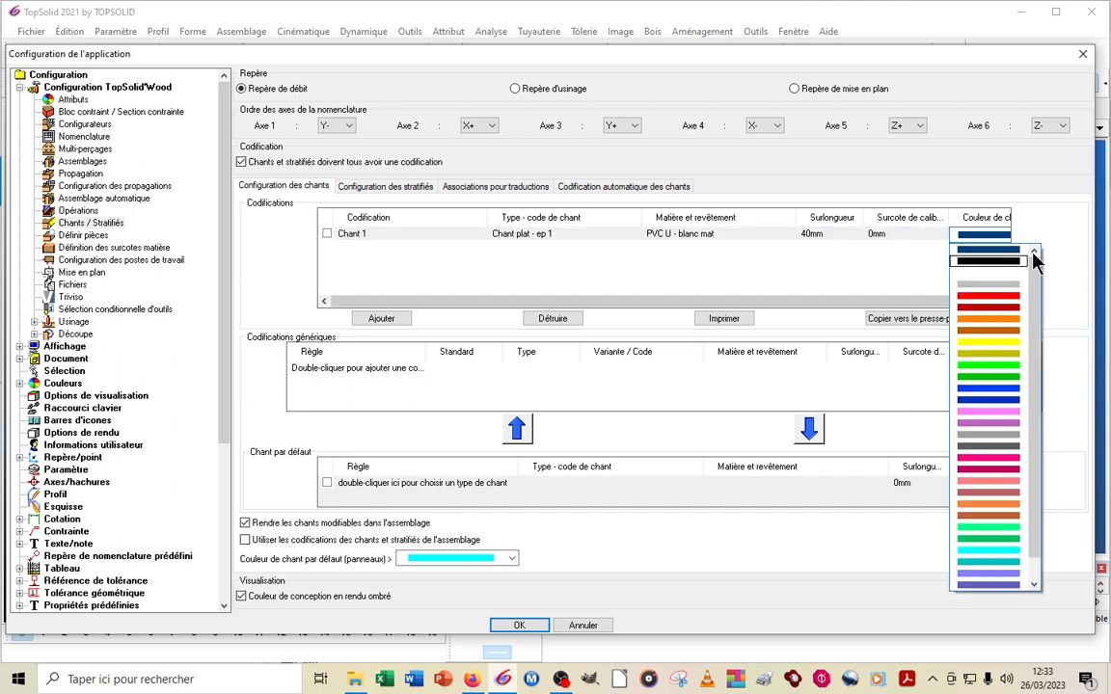
{"action": "mouse_move", "coordinate": [1035, 262]}
{"action": "left_mouse_down"}
{"action": "mouse_move", "coordinate": [1041, 345]}
{"action": "mouse_move", "coordinate": [1033, 262]}
{"action": "left_mouse_up"}
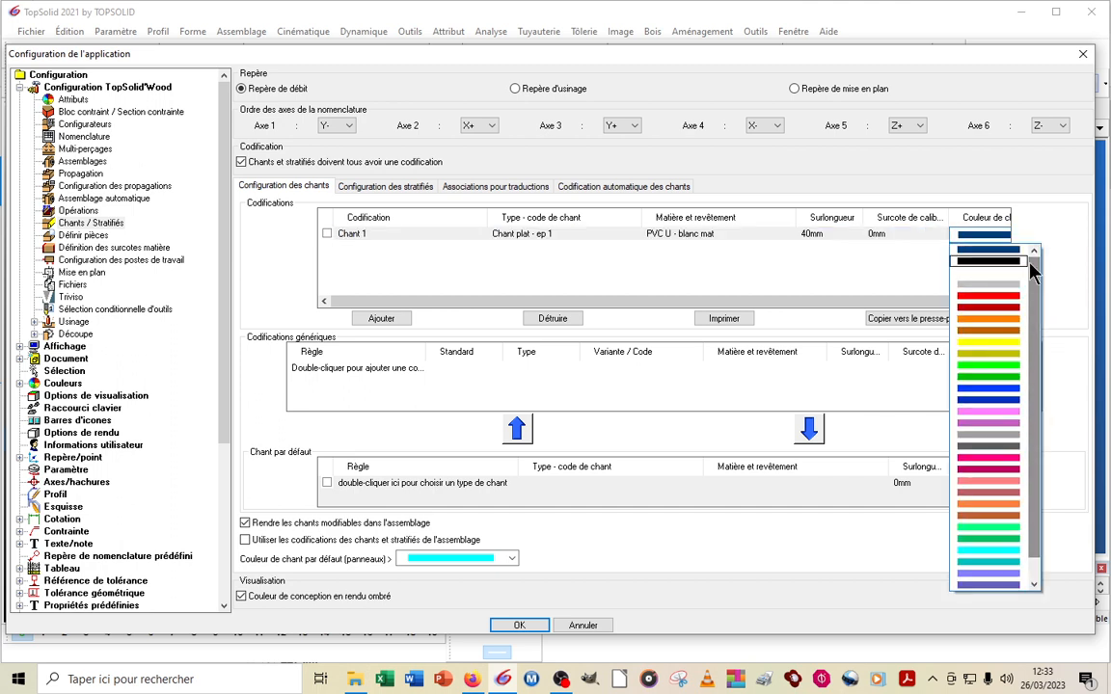
{"action": "left_click", "coordinate": [972, 276]}
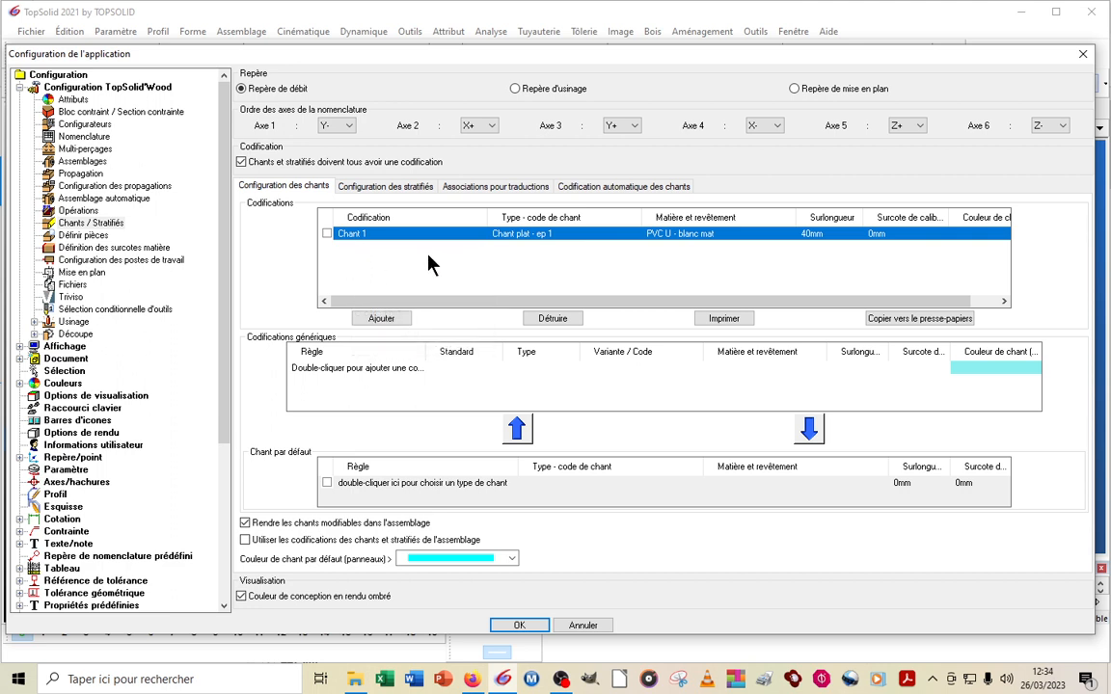
Add a second edge codification to the table and name it Chant 2
{"action": "left_click", "coordinate": [385, 318]}
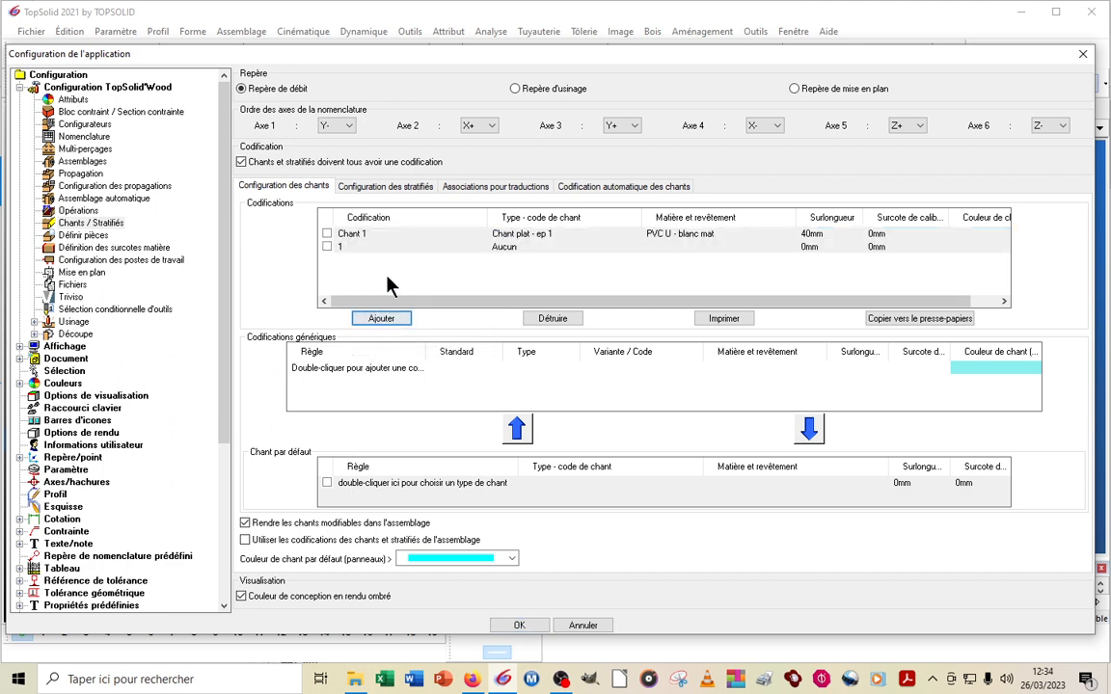
{"action": "left_click", "coordinate": [362, 246]}
{"action": "type", "text": "C"}
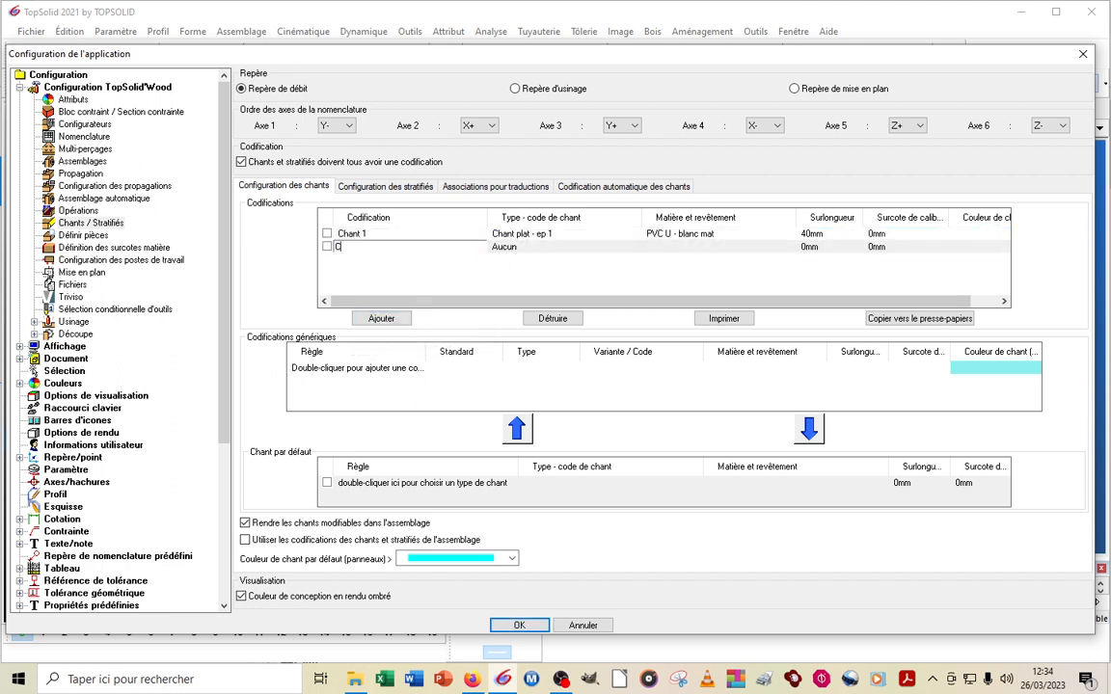
{"action": "type", "text": "hant 2"}
Define Chant 2 as a flat thin edge (Chant plat) with code ep 2 in PVC U, Blanc mat, and a Surlongueur of 40 mm
{"action": "double_click", "coordinate": [553, 248]}
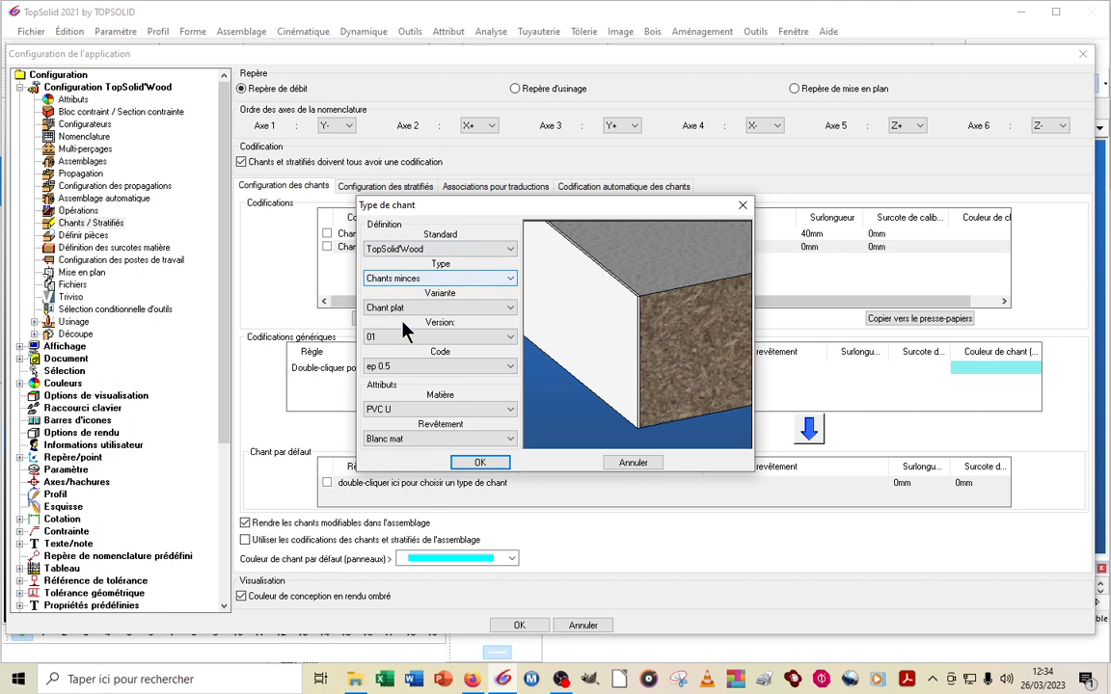
{"action": "left_click", "coordinate": [401, 367]}
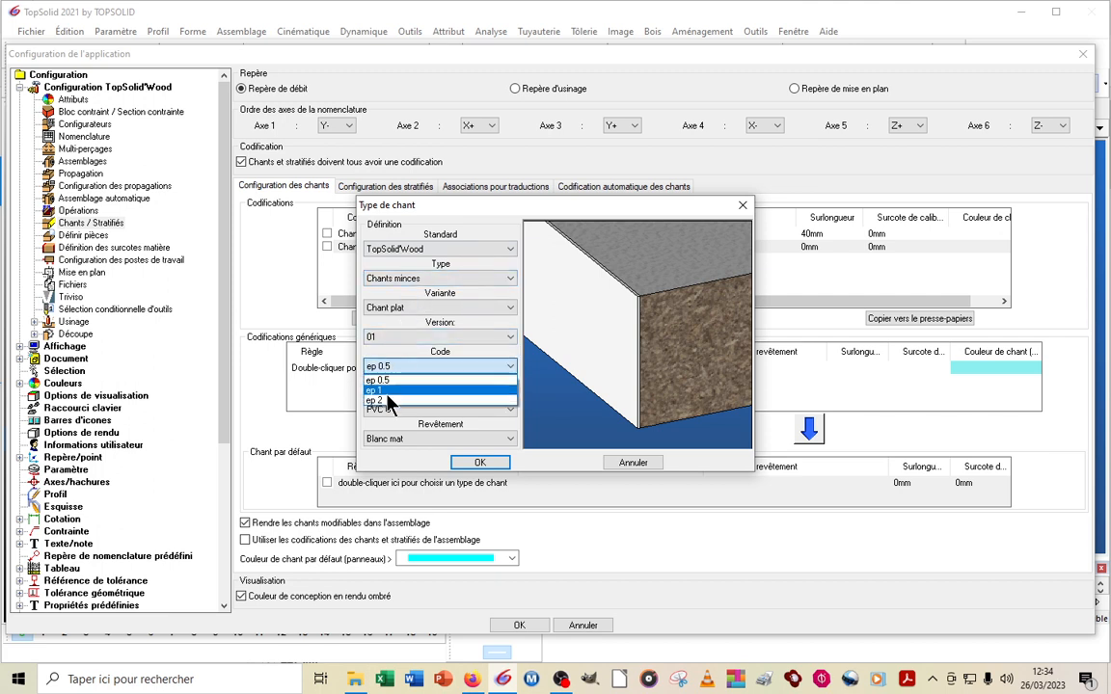
{"action": "left_click", "coordinate": [389, 401]}
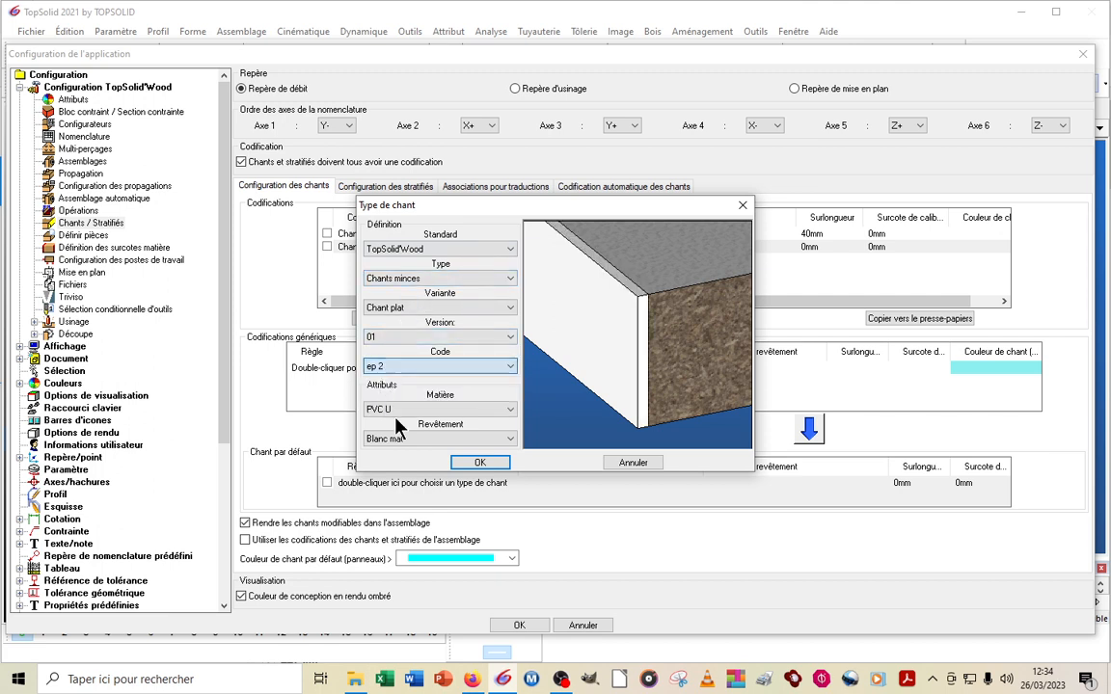
{"action": "left_click", "coordinate": [479, 464]}
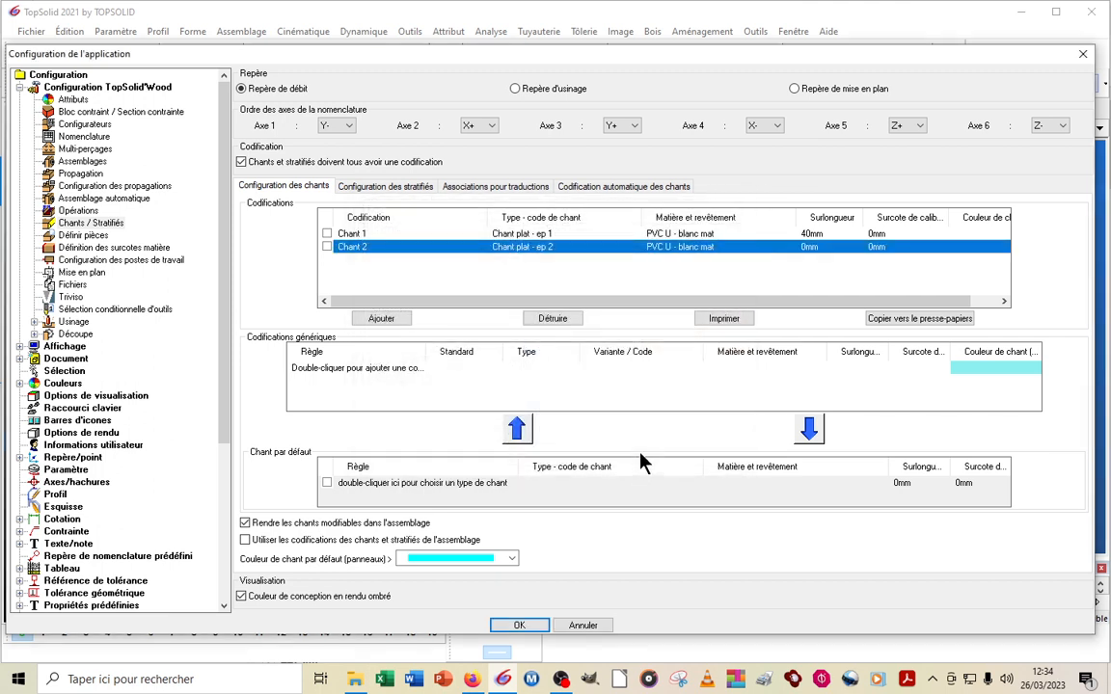
{"action": "left_click", "coordinate": [812, 249]}
{"action": "type", "text": "40"}
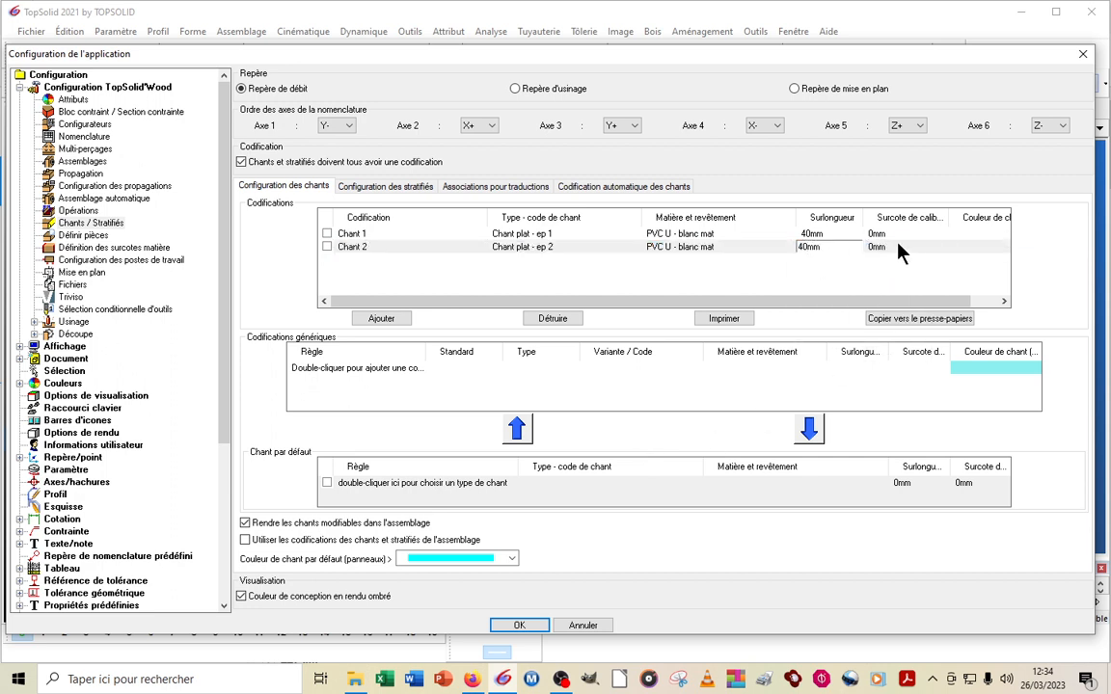
Set the Surcote de calibrage of Chant 1 and Chant 2 to 4 mm and validate the application configuration
{"action": "left_click", "coordinate": [881, 234]}
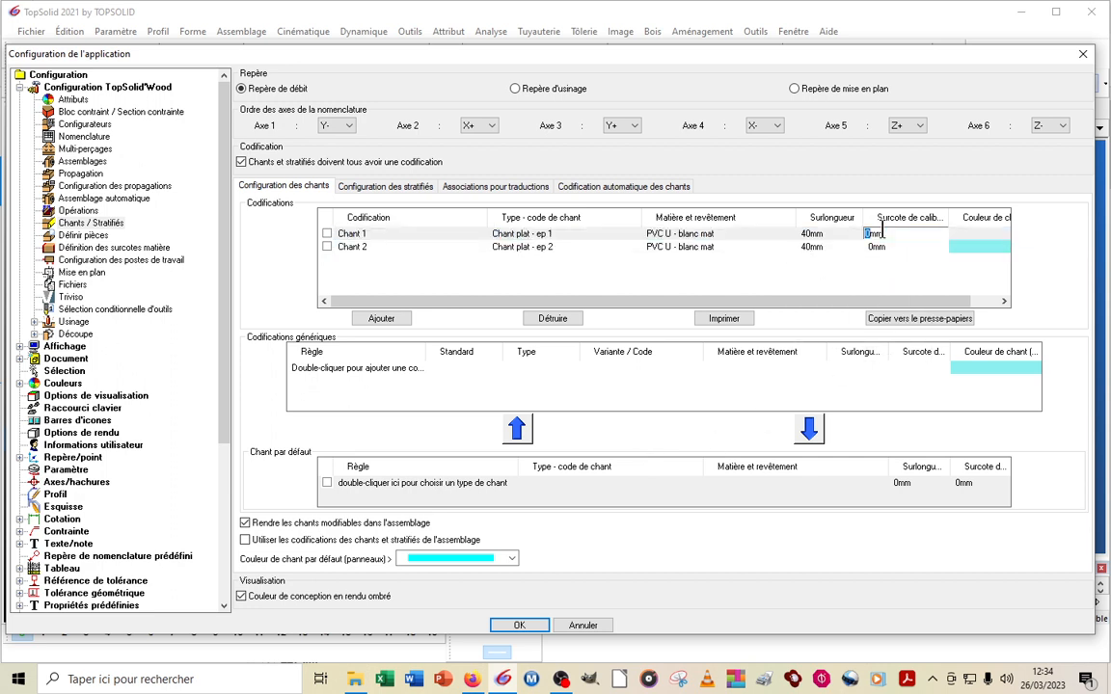
{"action": "type", "text": "4"}
{"action": "left_click", "coordinate": [885, 248]}
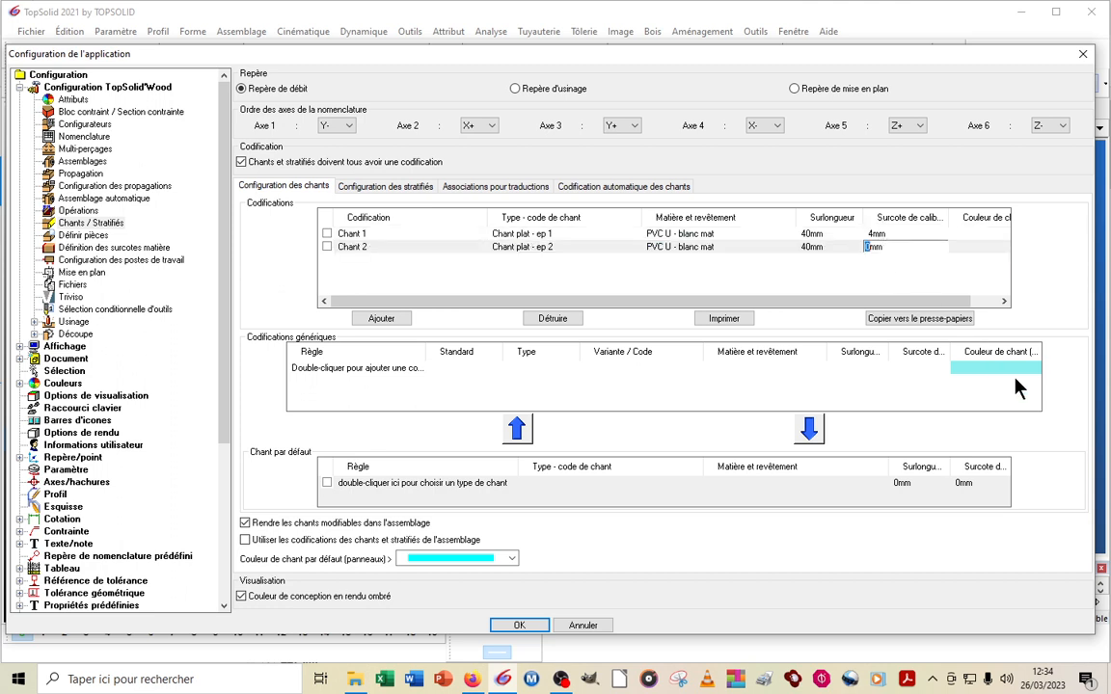
{"action": "type", "text": "4"}
{"action": "key", "text": "Escape"}
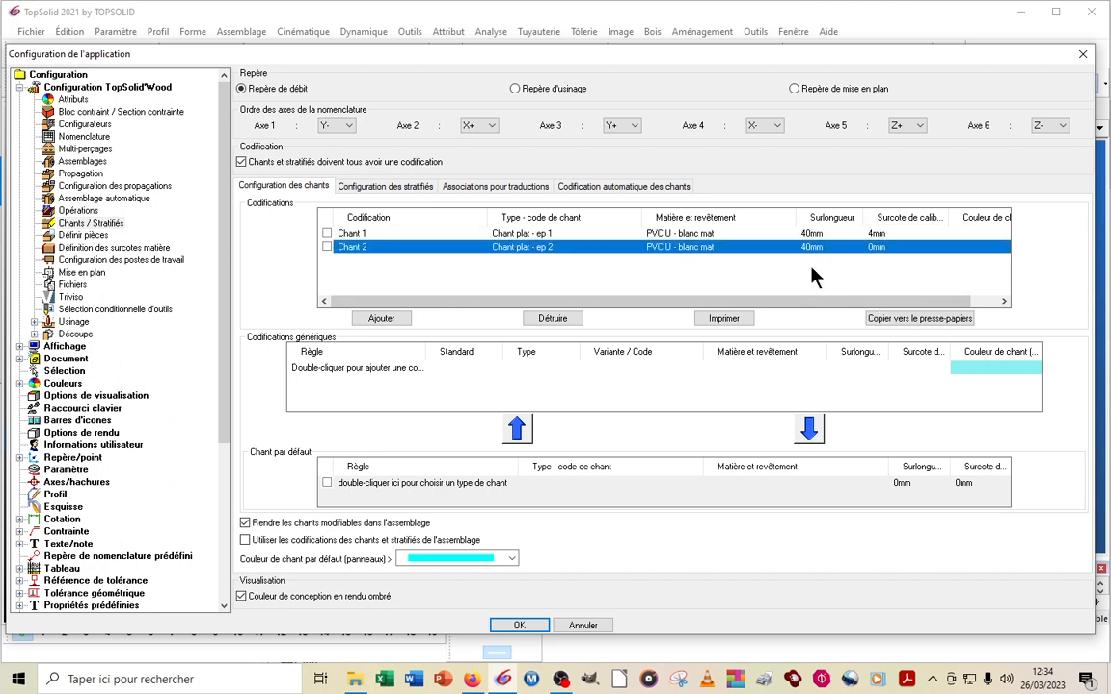
{"action": "left_click", "coordinate": [882, 243]}
{"action": "type", "text": "4"}
{"action": "key", "text": "Return"}
{"action": "left_click", "coordinate": [518, 626]}
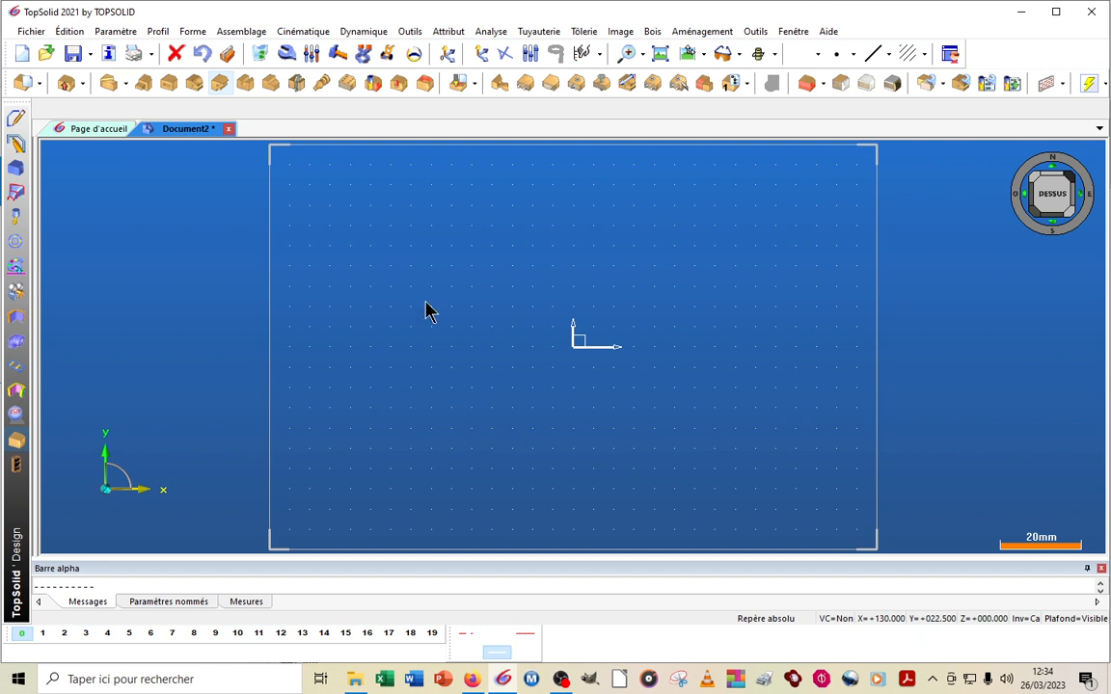
Sketch a rectangular contour about 90 × 42.5 mm around the origin and dimension it automatically
{"action": "scroll", "coordinate": [400, 266], "scroll_direction": "down", "scroll_amount": 1}
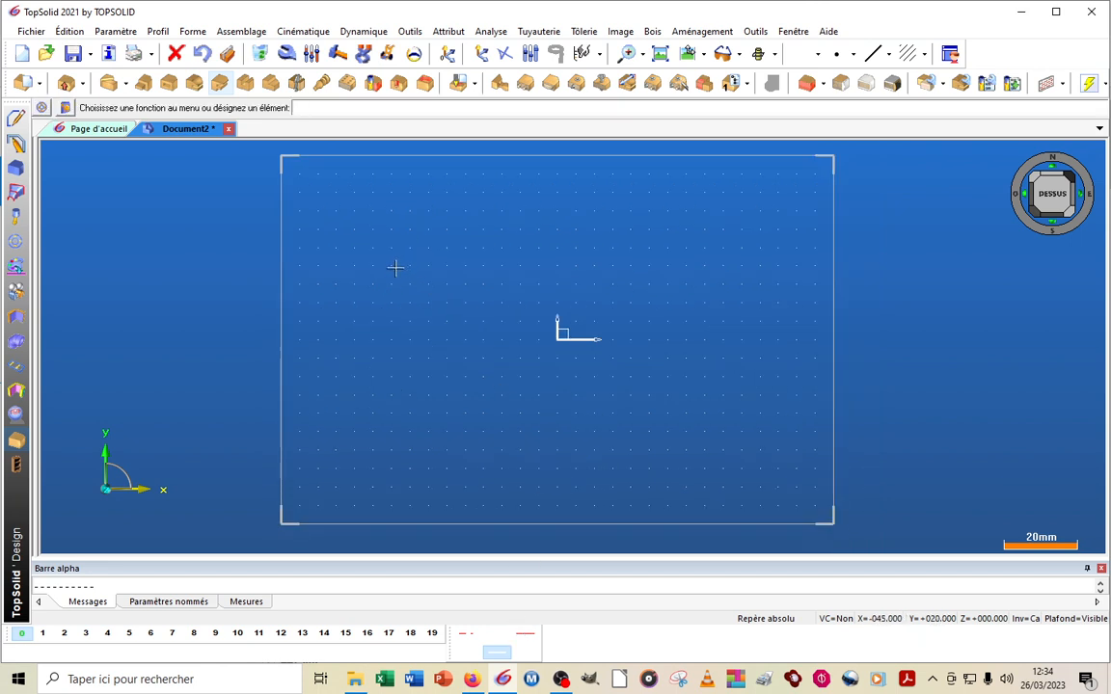
{"action": "left_click", "coordinate": [16, 118]}
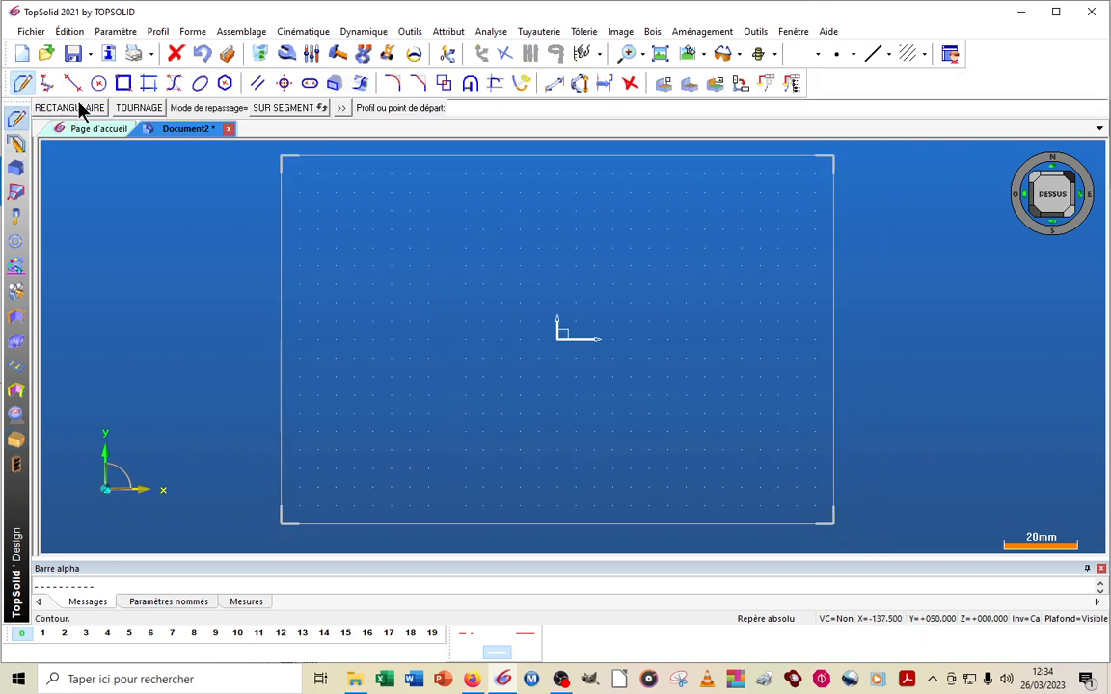
{"action": "left_click", "coordinate": [81, 109]}
{"action": "left_click", "coordinate": [383, 266]}
{"action": "left_click", "coordinate": [714, 421]}
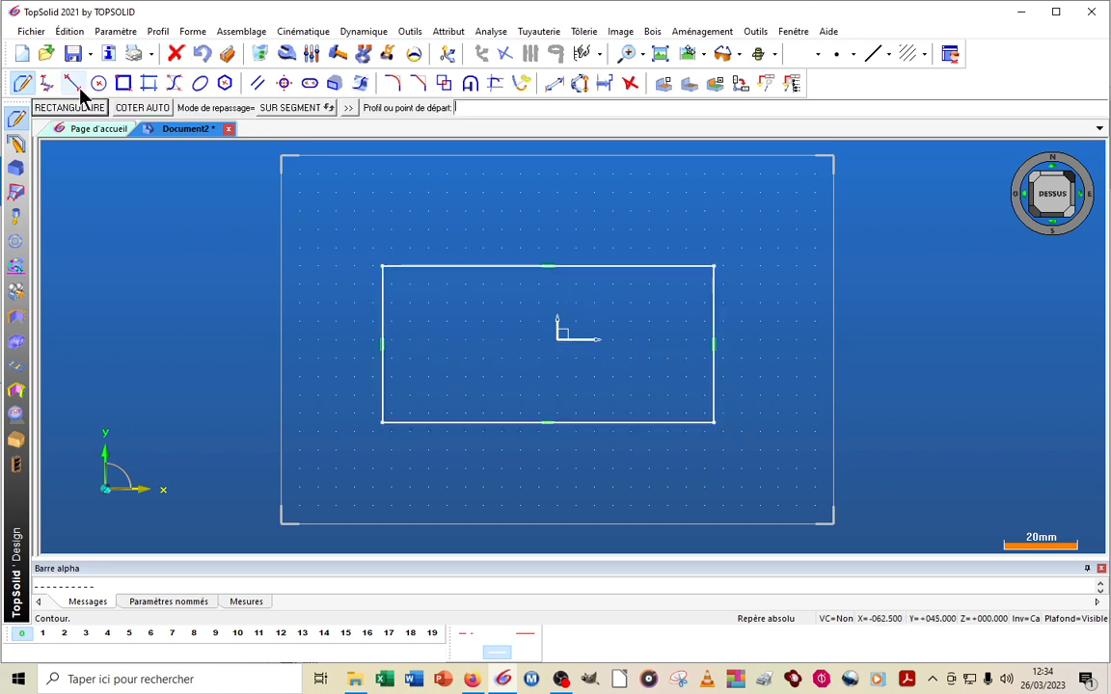
{"action": "left_click", "coordinate": [149, 109]}
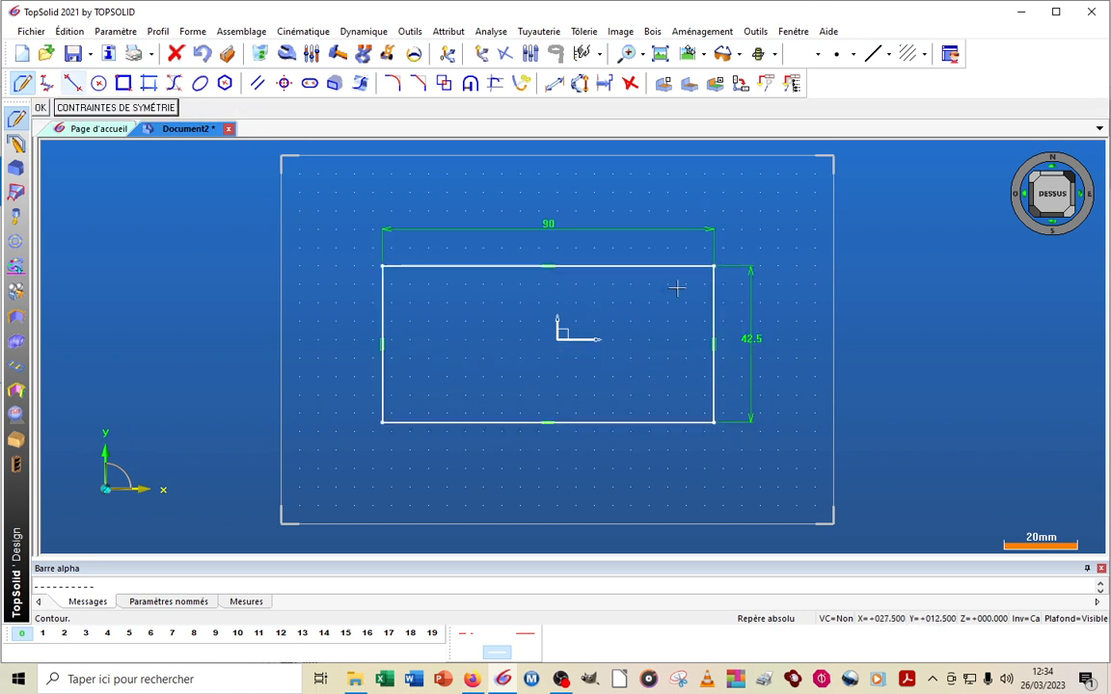
Set the rectangle's horizontal dimension to 600 mm and its vertical dimension to 400 mm
{"action": "left_click", "coordinate": [312, 53]}
{"action": "left_click", "coordinate": [558, 224]}
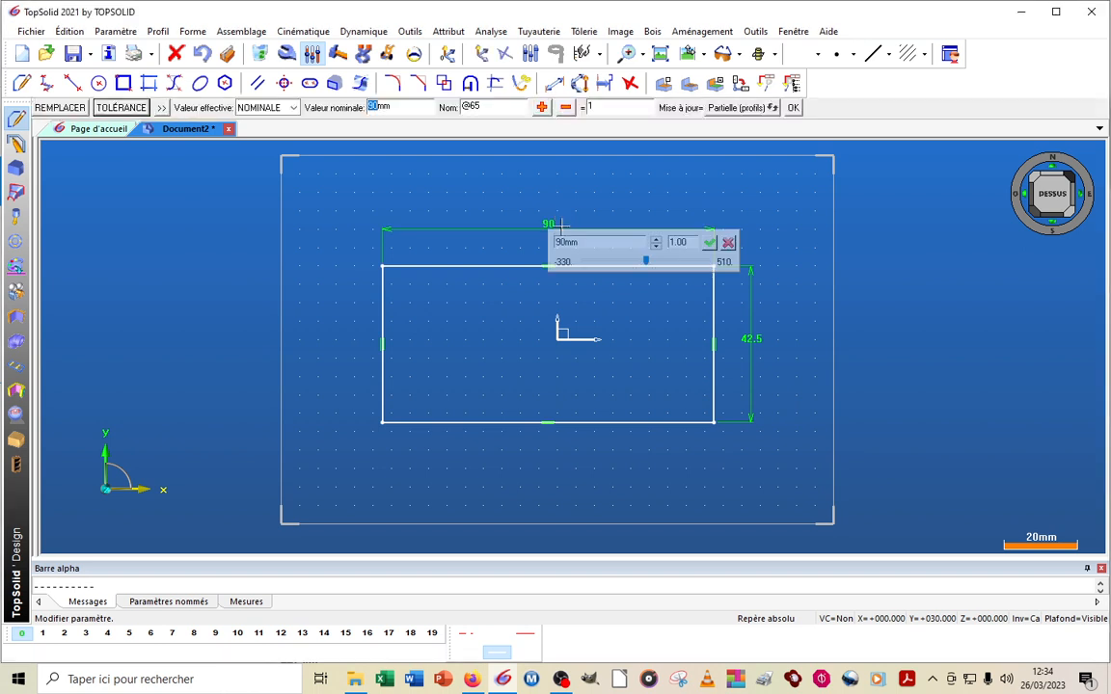
{"action": "type", "text": "600"}
{"action": "key", "text": "Return"}
{"action": "scroll", "coordinate": [174, 275], "scroll_direction": "down", "scroll_amount": 7}
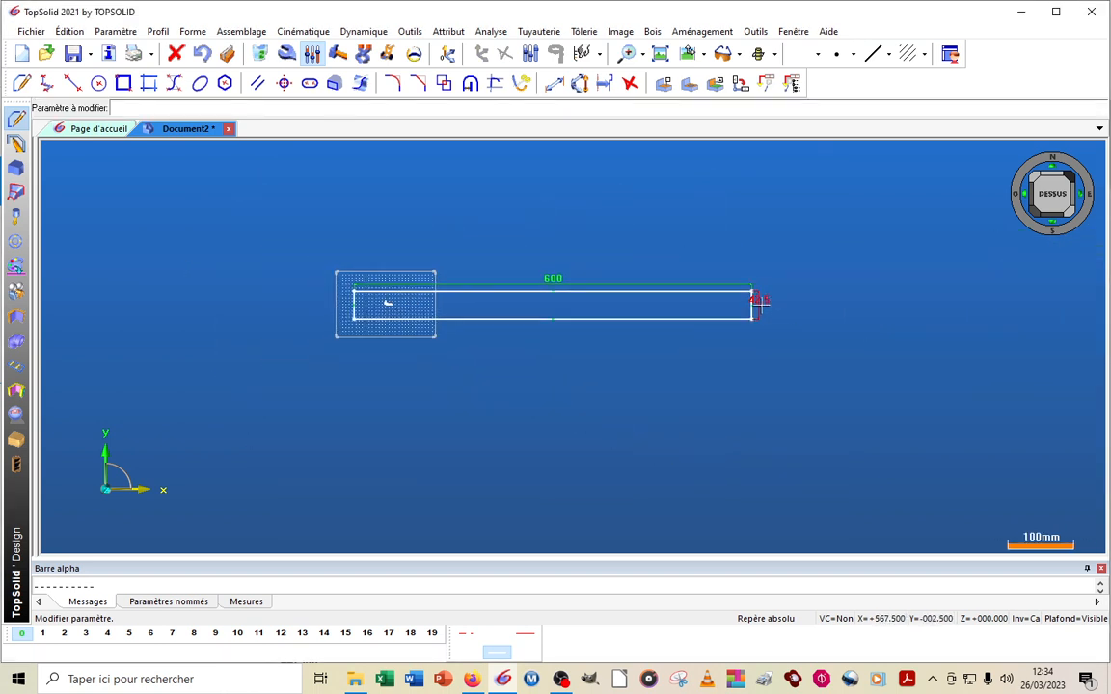
{"action": "left_click", "coordinate": [760, 302]}
{"action": "type", "text": "400"}
{"action": "key", "text": "Return"}
{"action": "scroll", "coordinate": [615, 513], "scroll_direction": "down", "scroll_amount": 4}
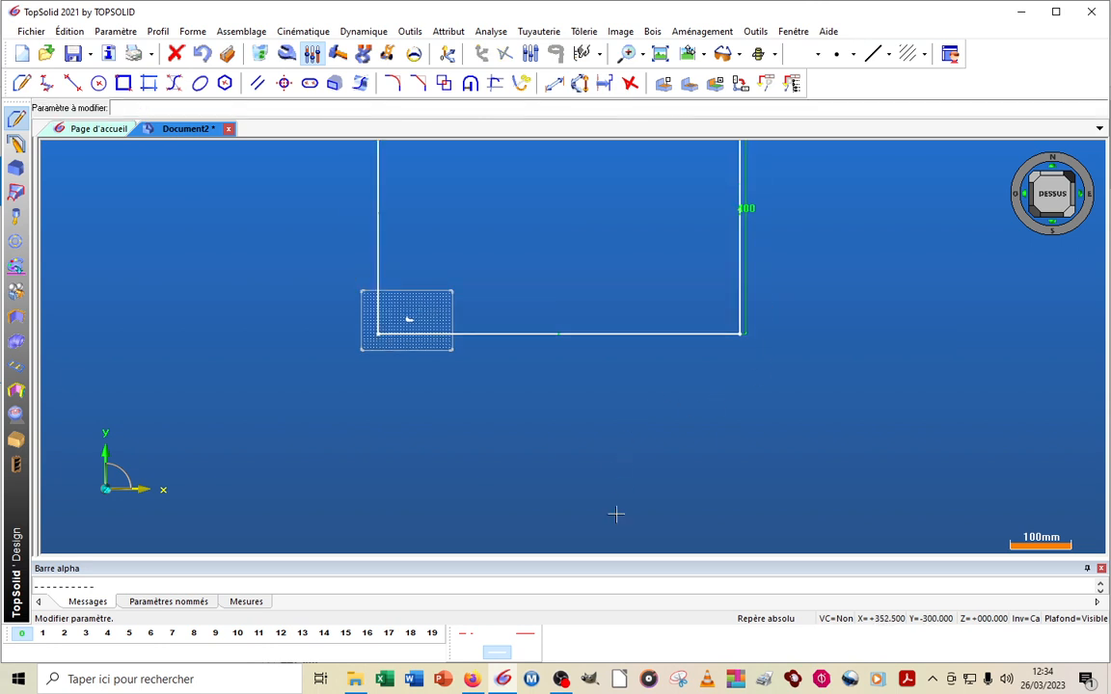
Extrude the rectangle into a solid panel 19 mm thick
{"action": "left_click", "coordinate": [21, 83]}
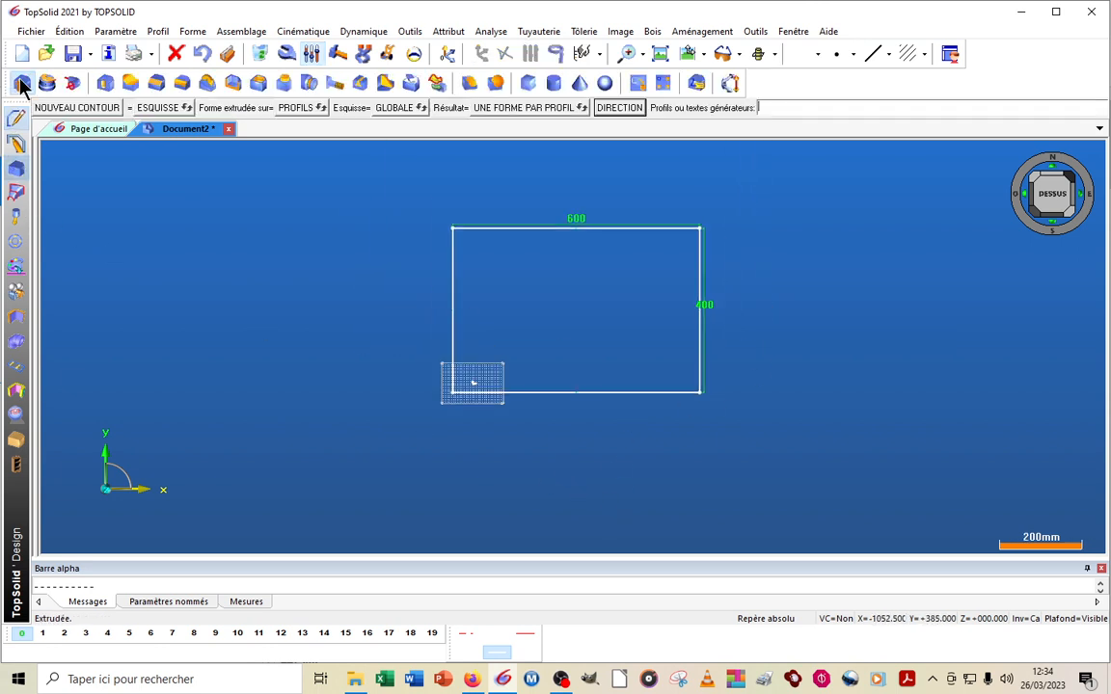
{"action": "left_click", "coordinate": [548, 390]}
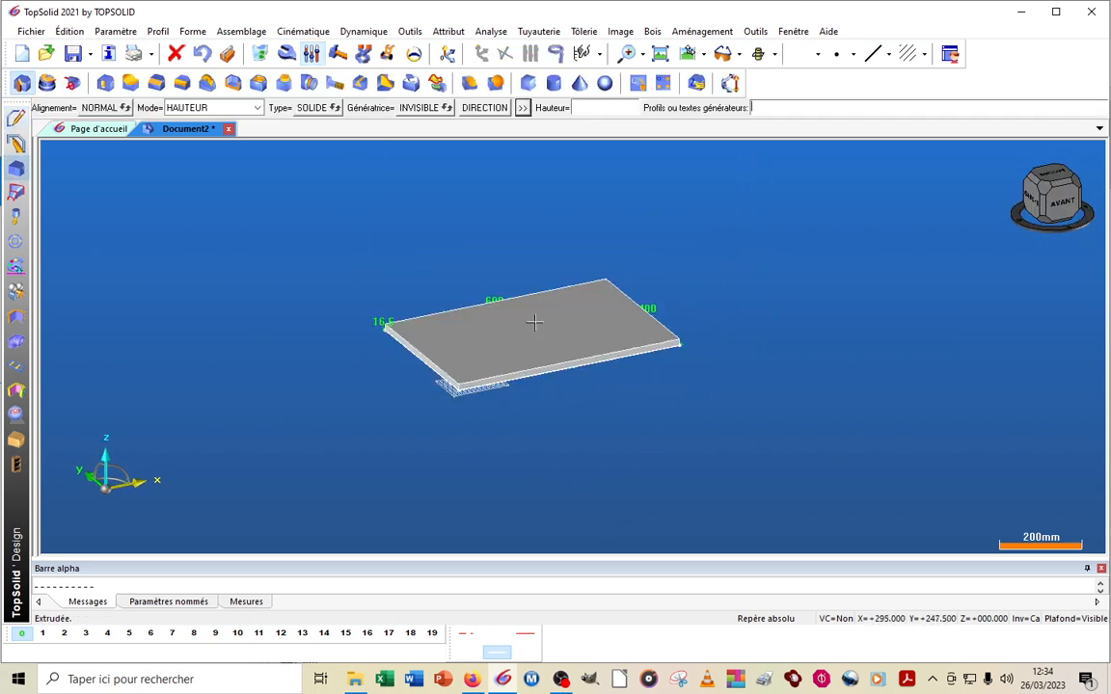
{"action": "key", "text": "Return"}
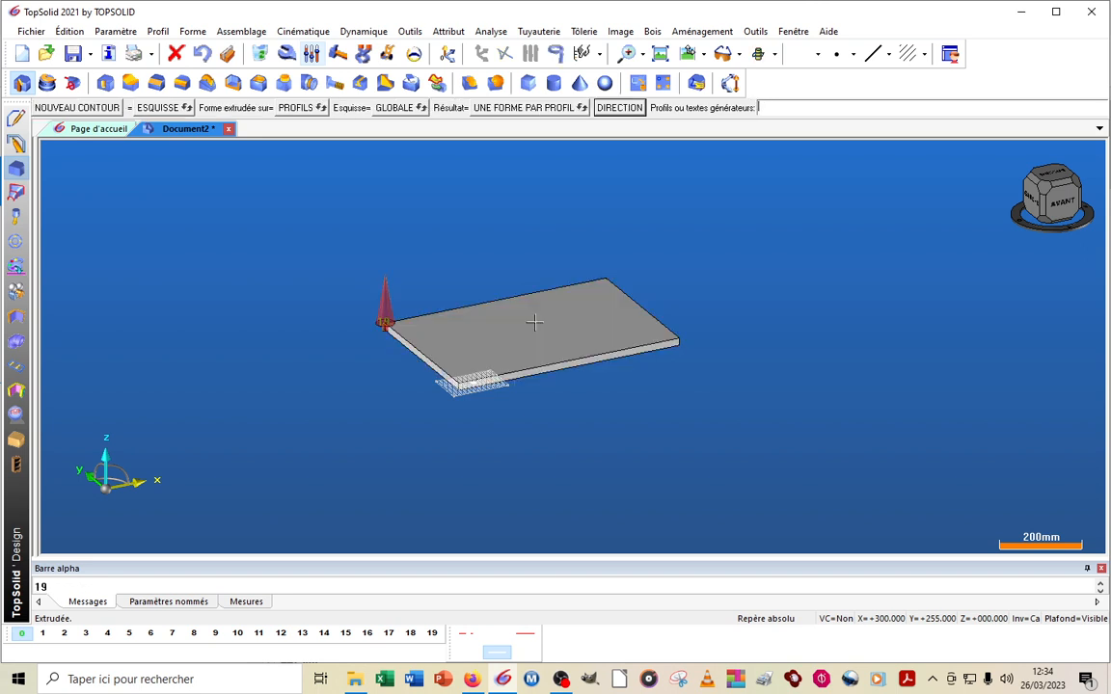
{"action": "key", "text": "Escape"}
{"action": "scroll", "coordinate": [410, 321], "scroll_direction": "up", "scroll_amount": 3}
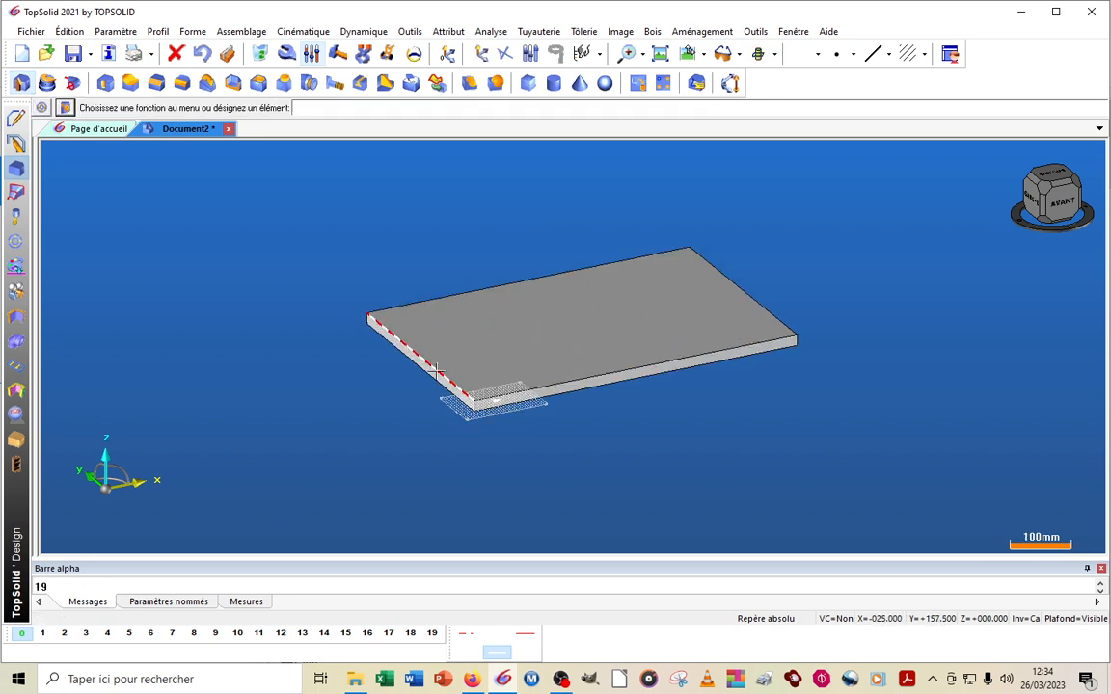
{"action": "scroll", "coordinate": [572, 294], "scroll_direction": "up", "scroll_amount": 2}
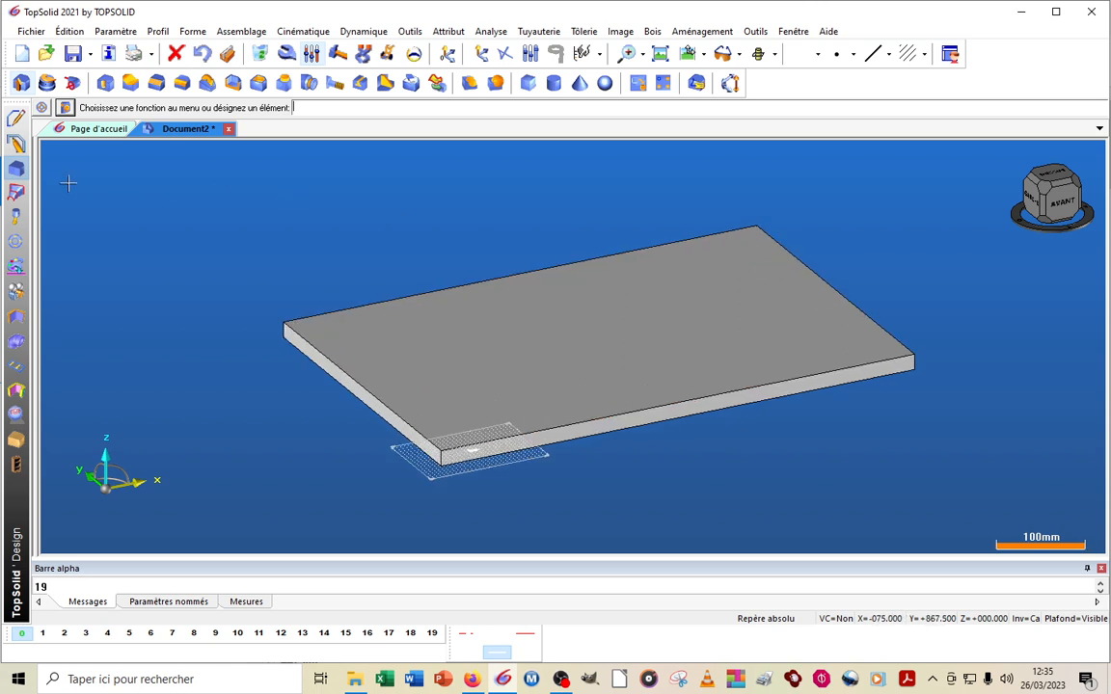
Open the edge creation assistant (Assistant de création des chants) using the panel's upper face as the reference face
{"action": "left_click", "coordinate": [17, 440]}
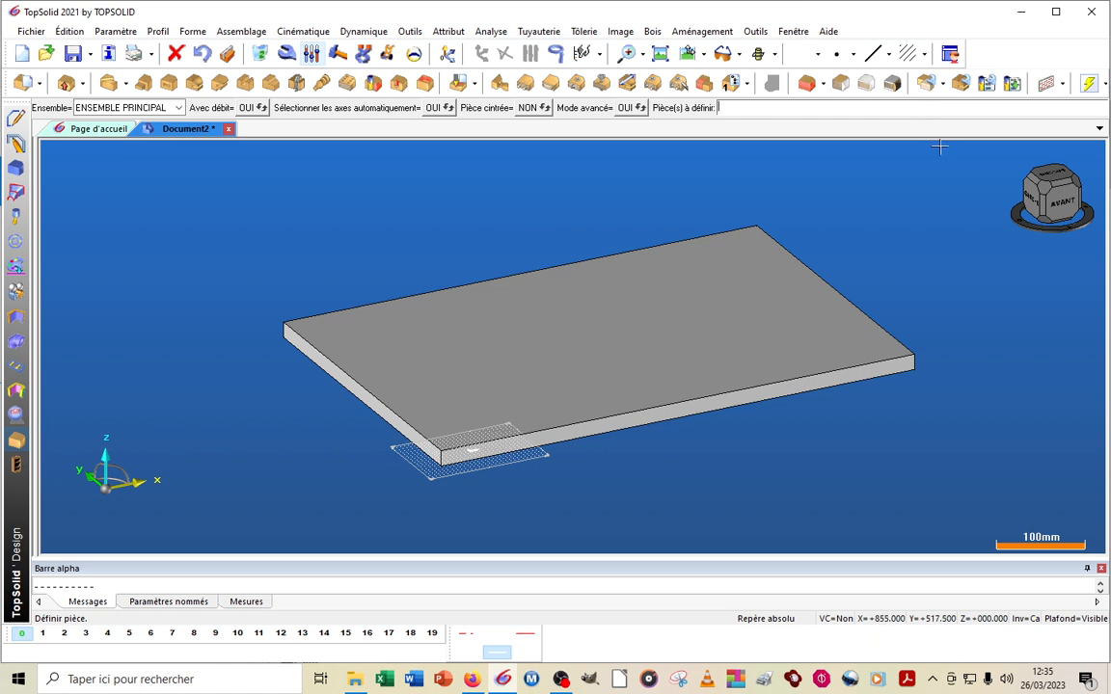
{"action": "left_click", "coordinate": [842, 85]}
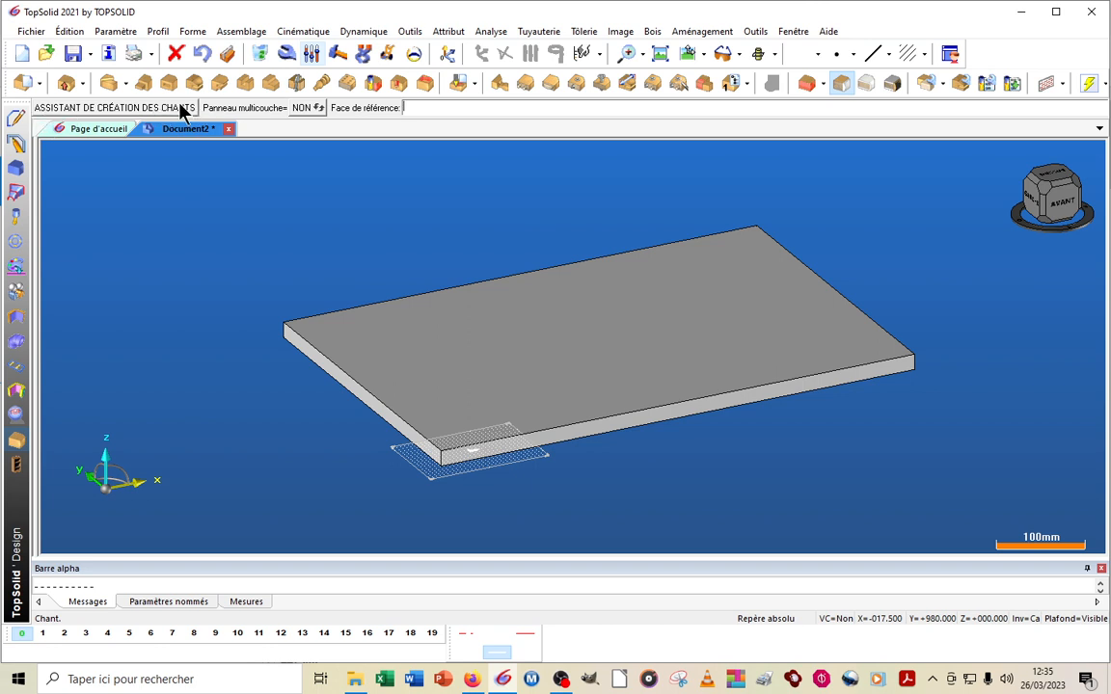
{"action": "left_click", "coordinate": [105, 108]}
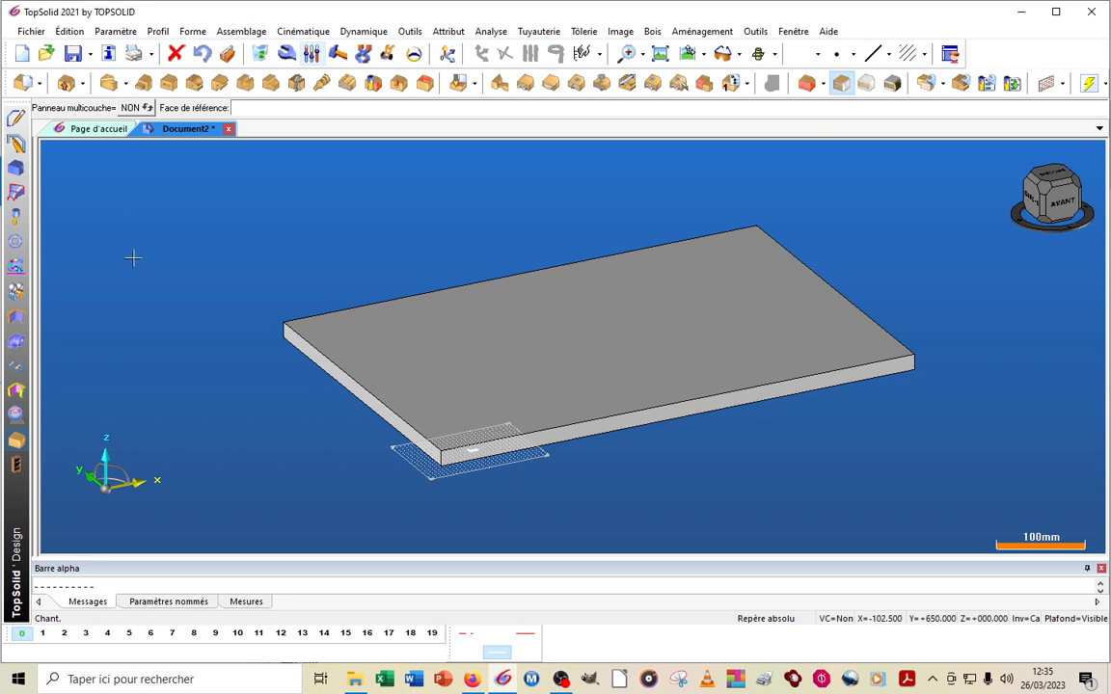
{"action": "left_click", "coordinate": [474, 363]}
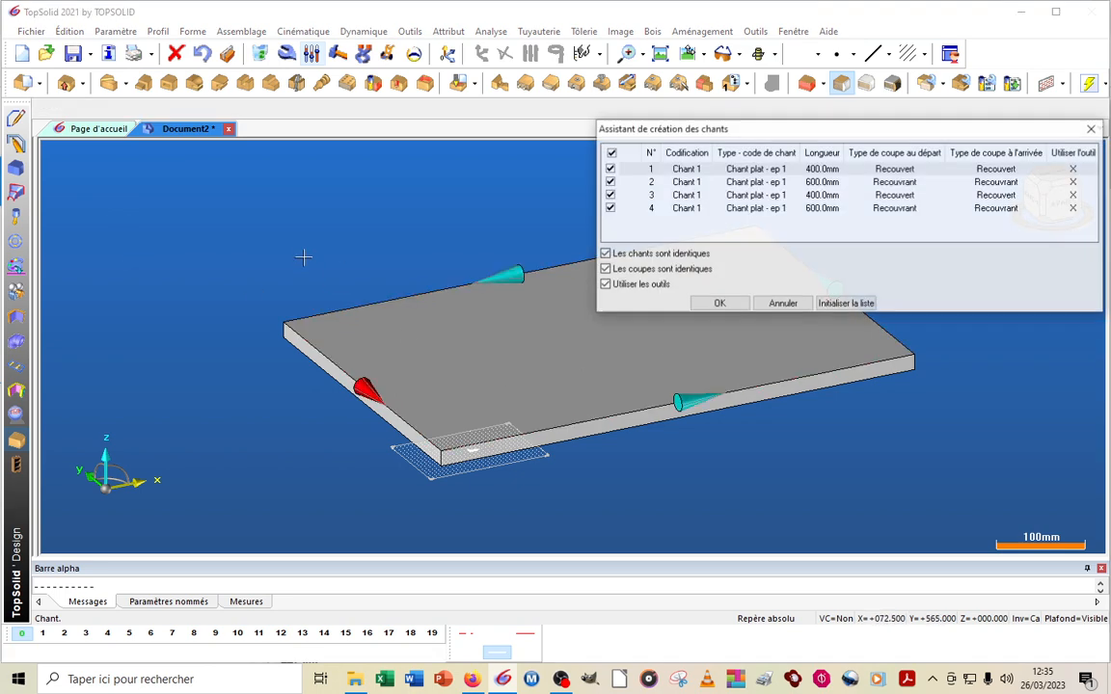
{"action": "left_click_drag", "start_coordinate": [759, 132], "coordinate": [508, 137]}
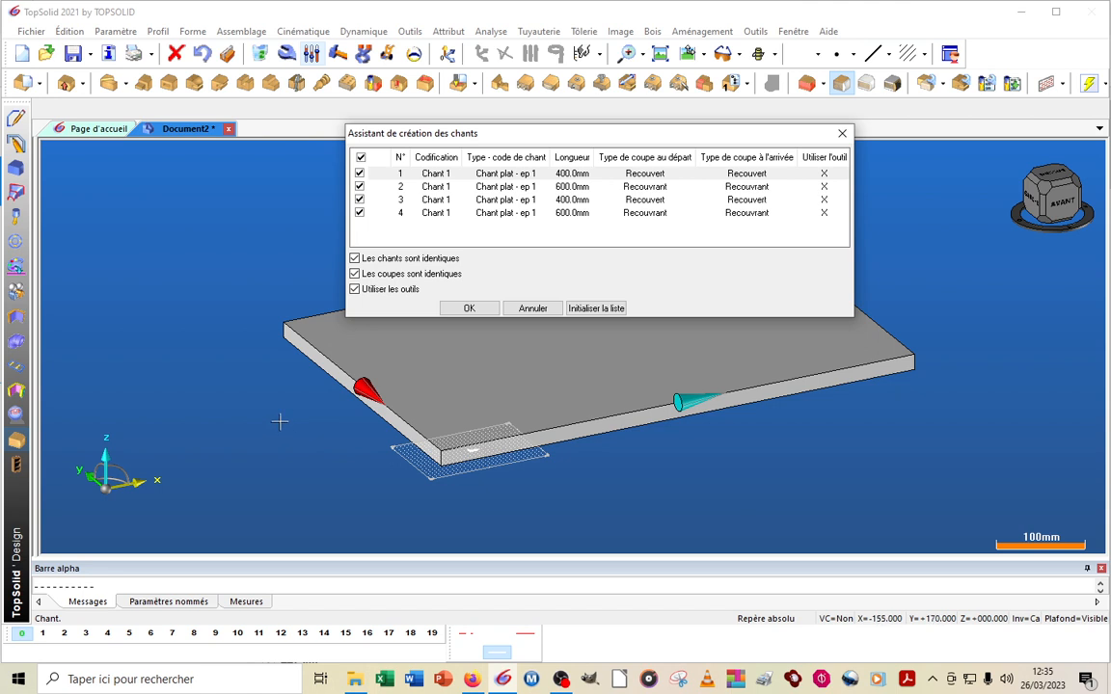
Keep Chant 1 as the codification for the edges and create the edge banding on all four sides of the panel
{"action": "left_click", "coordinate": [456, 176]}
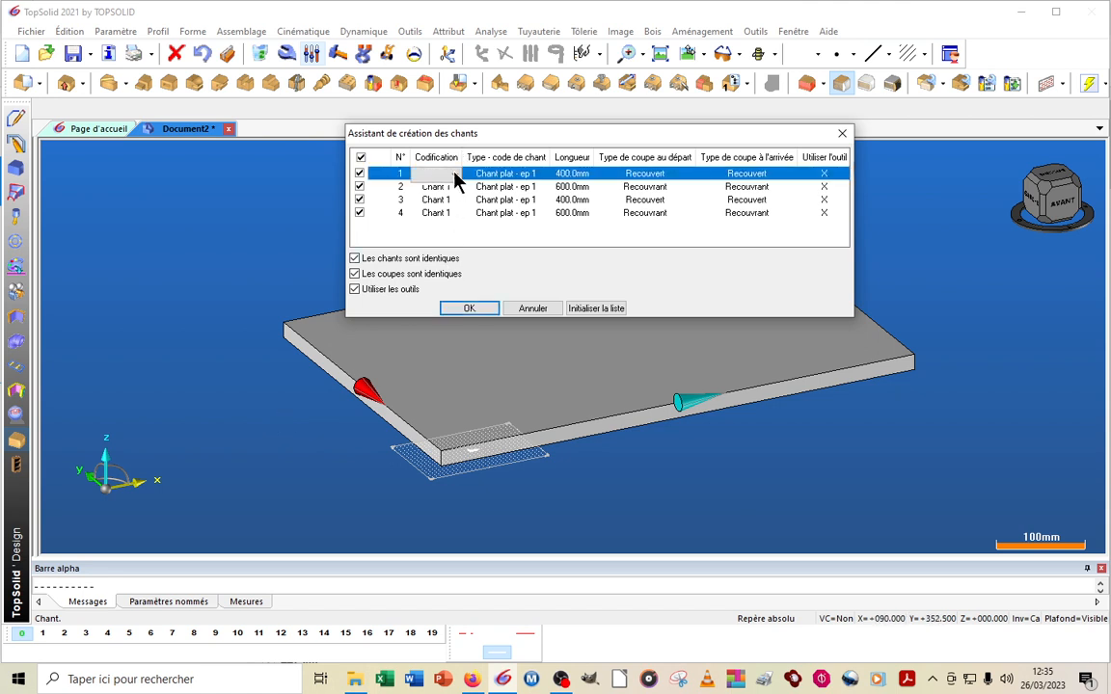
{"action": "left_click", "coordinate": [439, 175]}
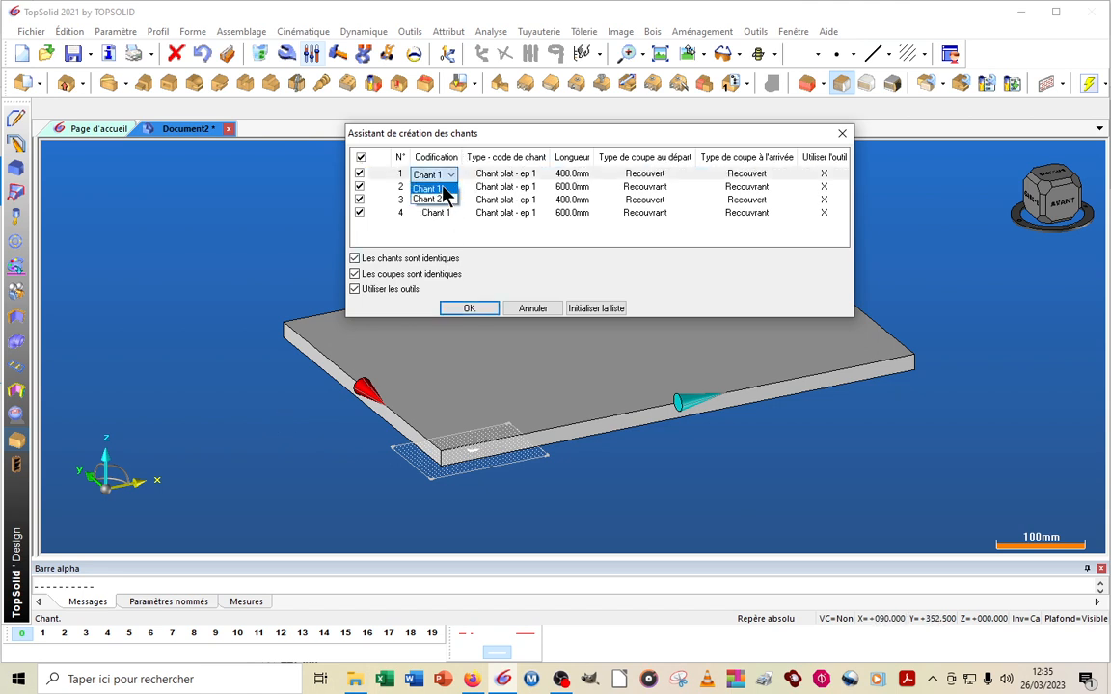
{"action": "left_click", "coordinate": [447, 188]}
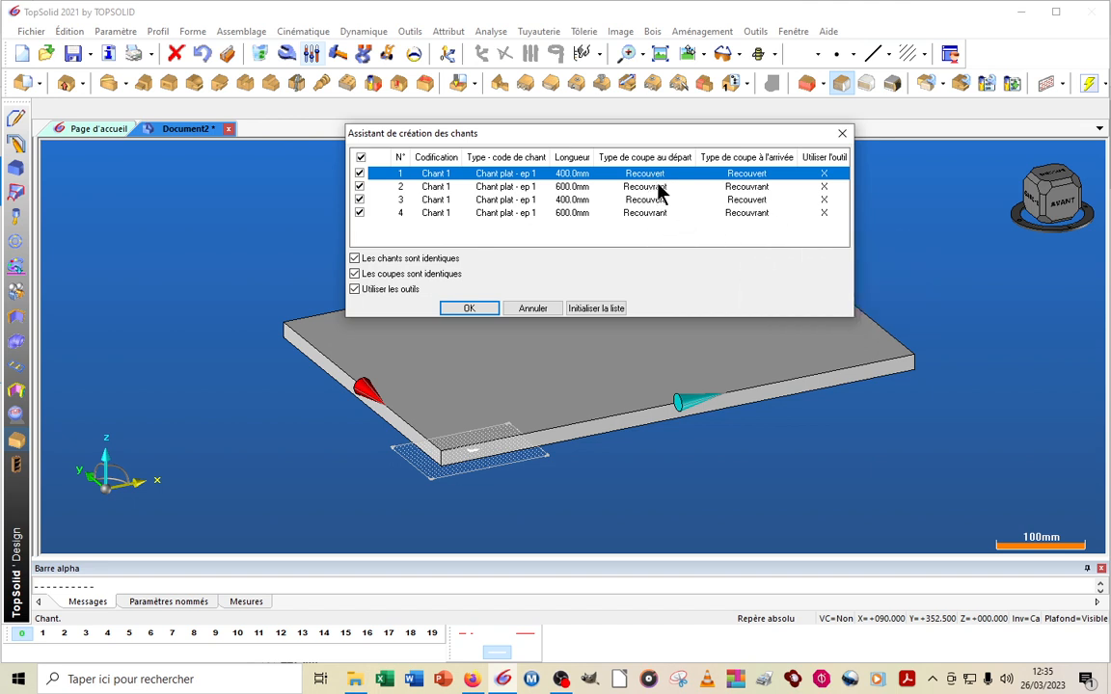
{"action": "left_click", "coordinate": [483, 310]}
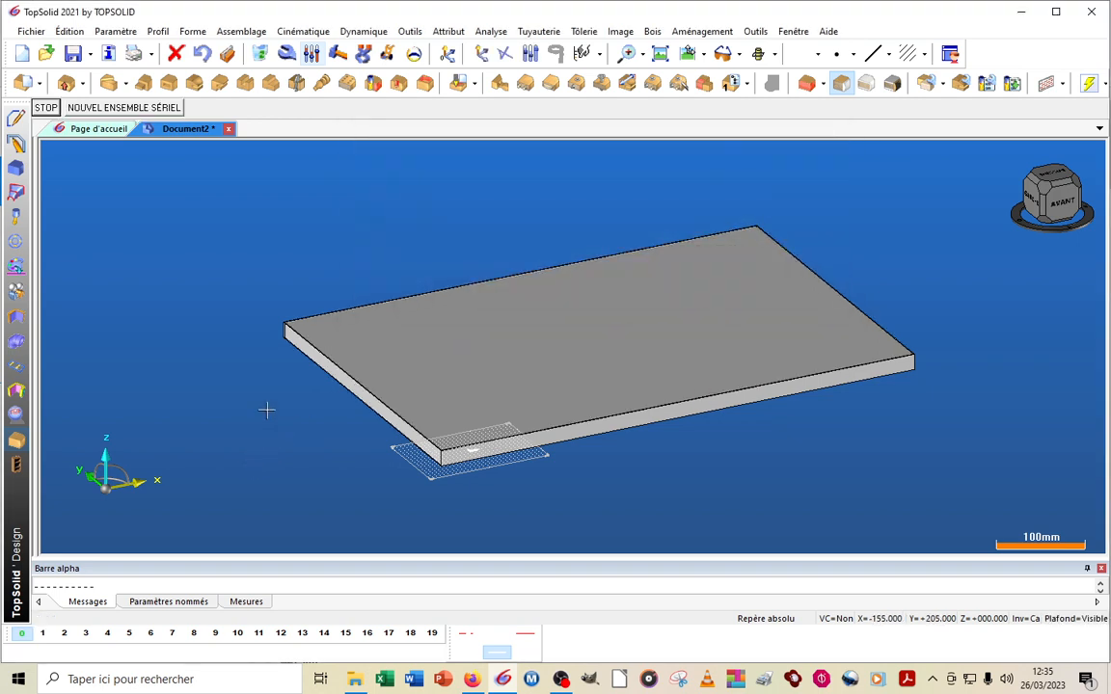
{"action": "left_click", "coordinate": [44, 108]}
{"action": "scroll", "coordinate": [406, 462], "scroll_direction": "up", "scroll_amount": 10}
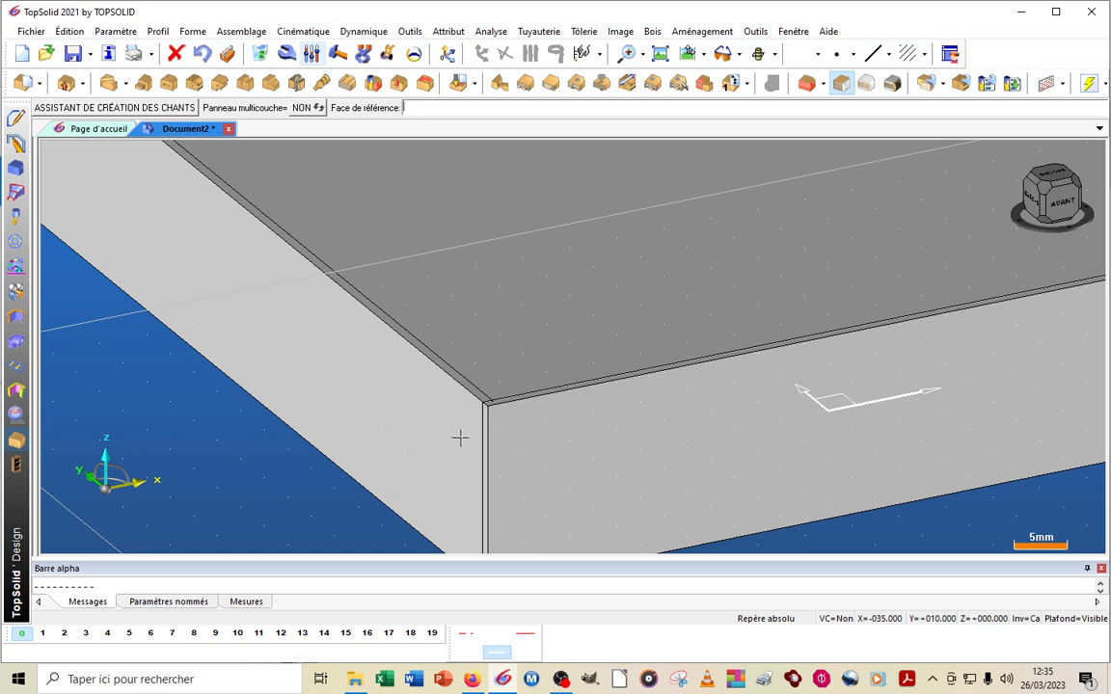
{"action": "scroll", "coordinate": [459, 438], "scroll_direction": "down", "scroll_amount": 10}
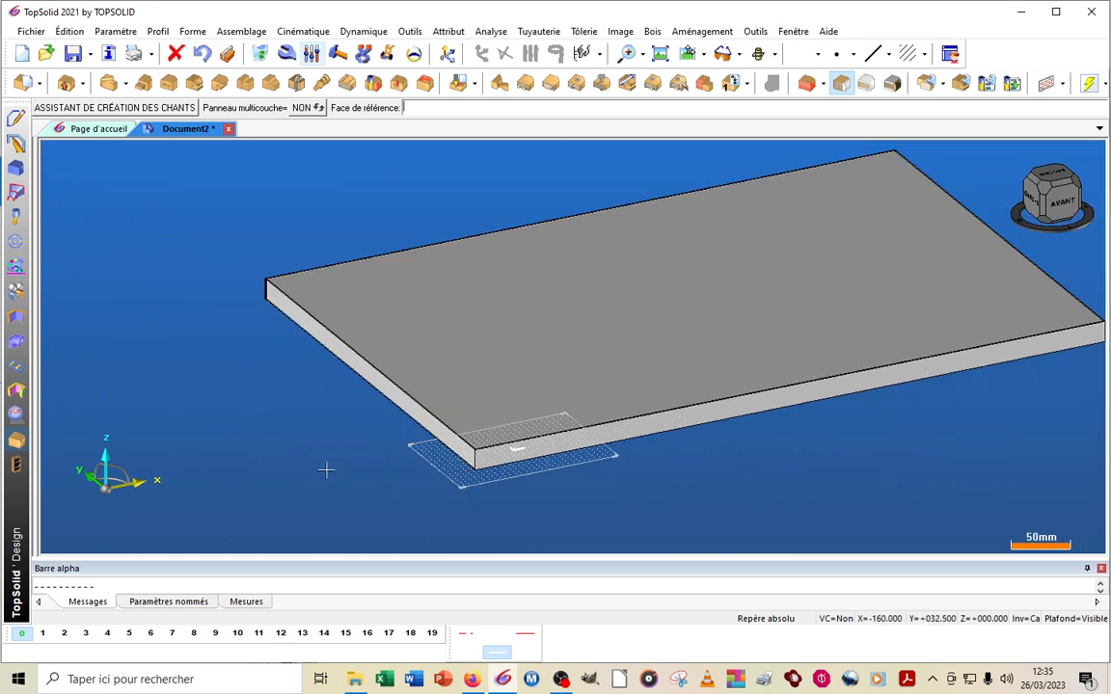
{"action": "scroll", "coordinate": [325, 470], "scroll_direction": "down", "scroll_amount": 3}
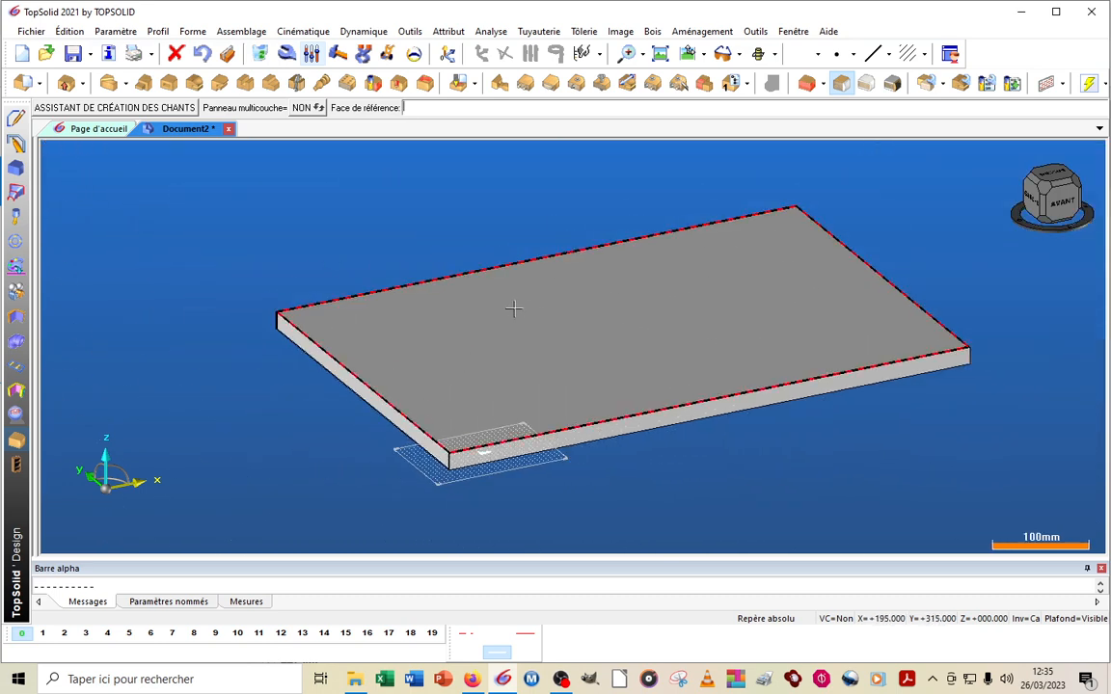
Define the solid panel as a part with the designation Porte
{"action": "scroll", "coordinate": [513, 308], "scroll_direction": "up", "scroll_amount": 3}
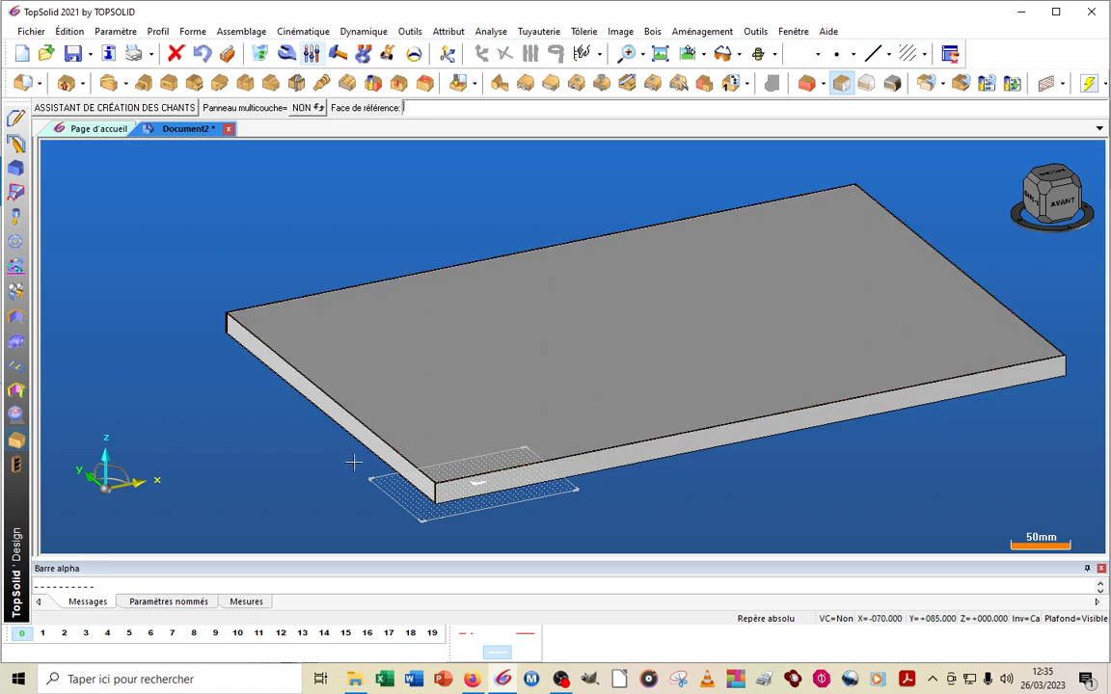
{"action": "left_click", "coordinate": [23, 84]}
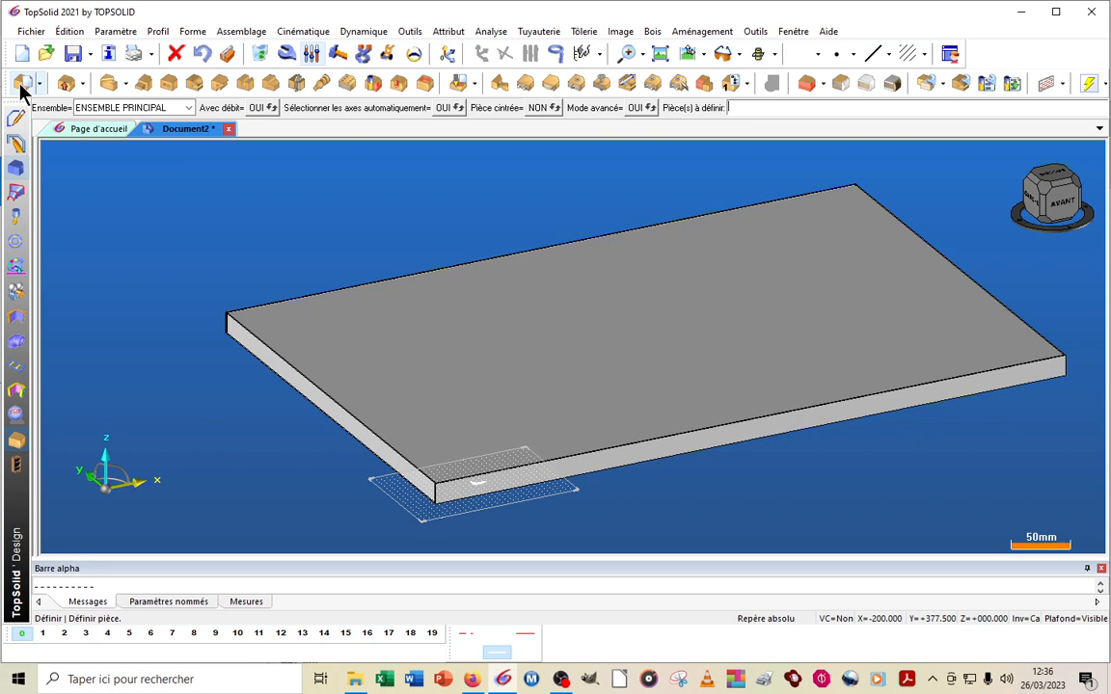
{"action": "left_click", "coordinate": [448, 364]}
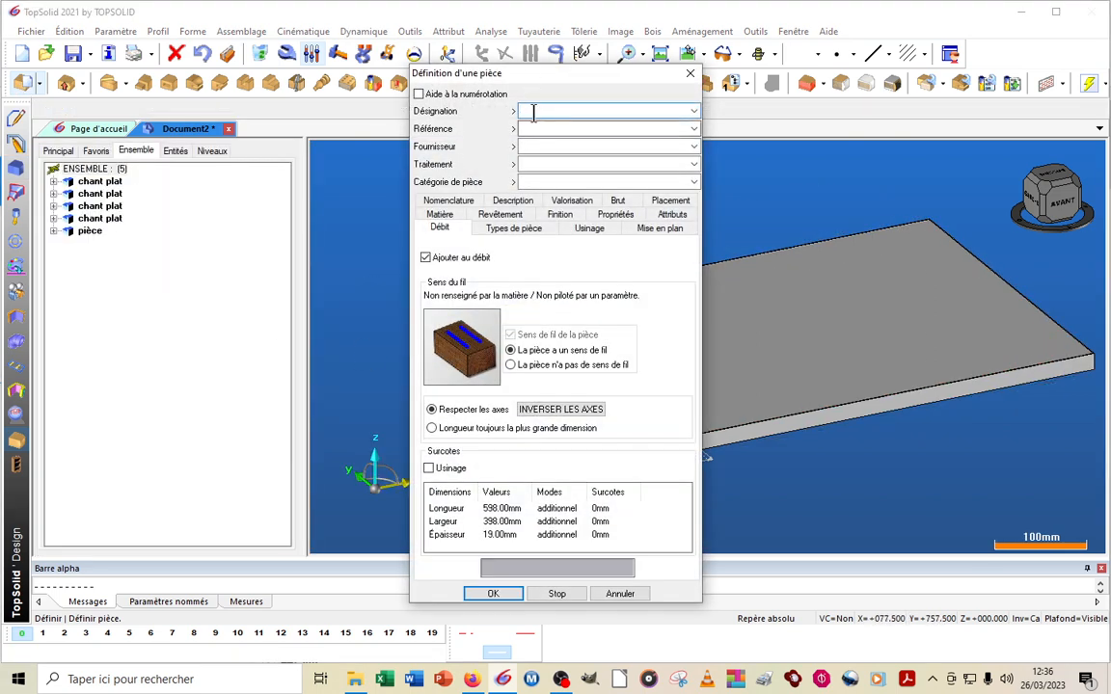
{"action": "left_click", "coordinate": [534, 113]}
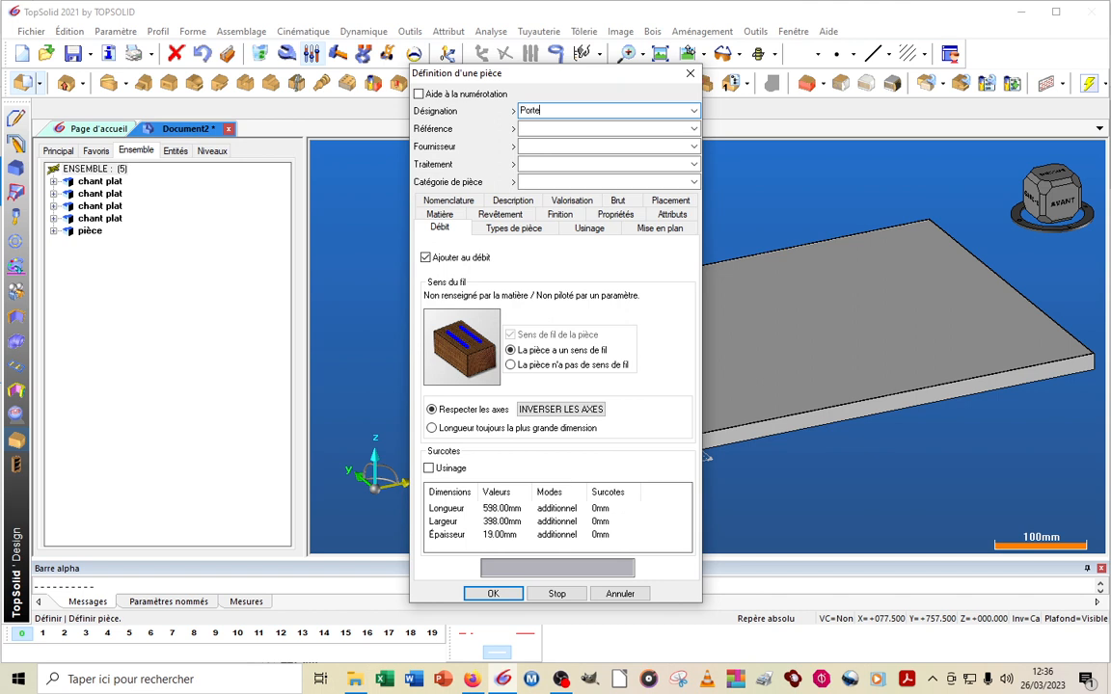
Assign the material carambola 19500 from the Unis décors to the Porte part and validate its definition
{"action": "left_click", "coordinate": [451, 215]}
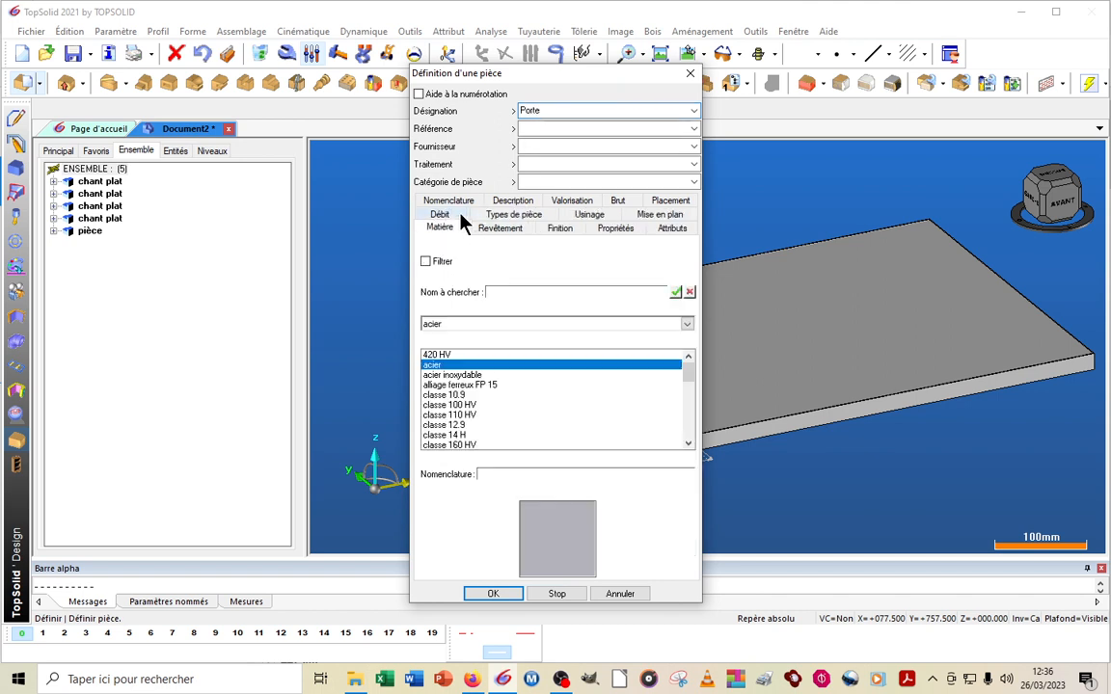
{"action": "left_click", "coordinate": [458, 325]}
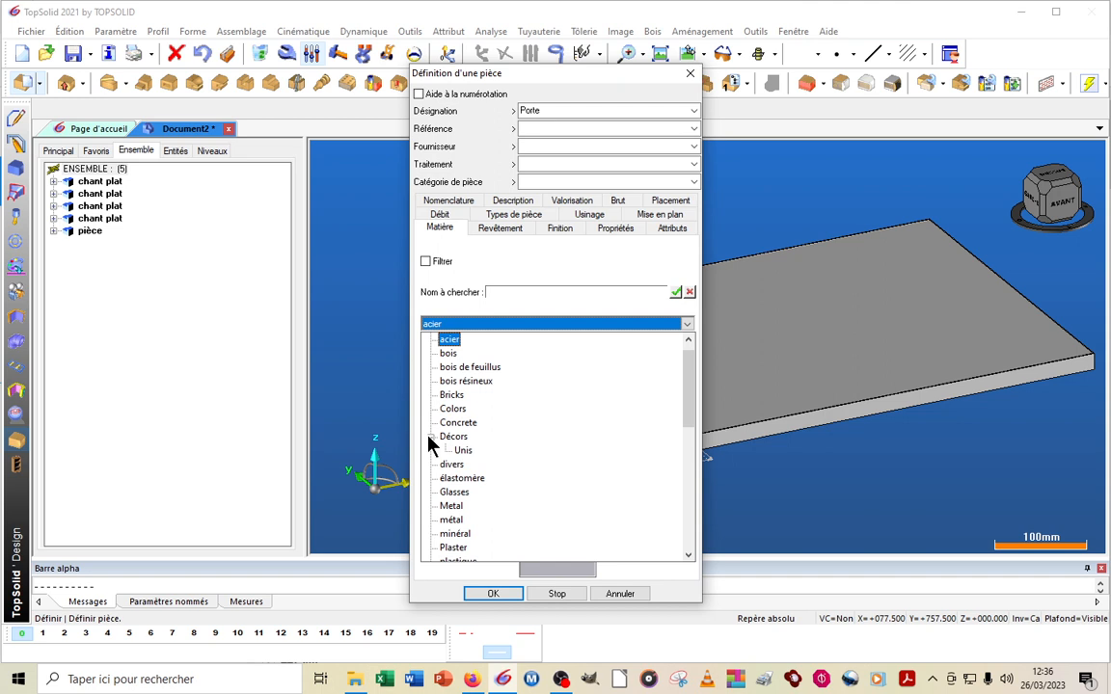
{"action": "left_click", "coordinate": [463, 451]}
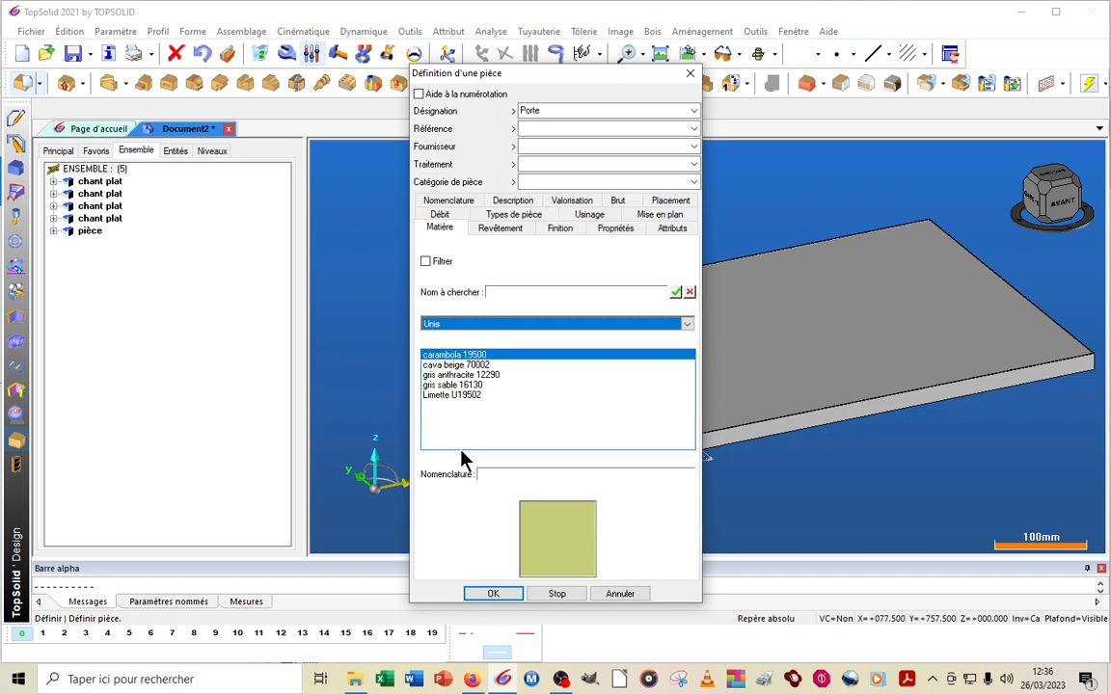
{"action": "left_click", "coordinate": [452, 355]}
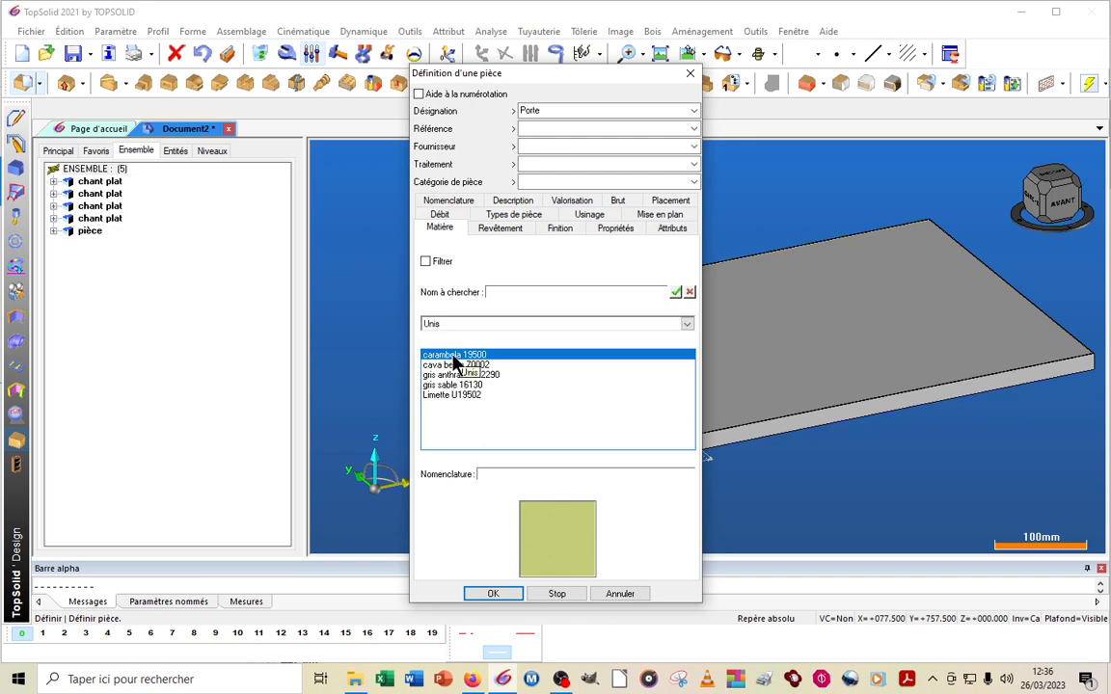
{"action": "left_click", "coordinate": [504, 596]}
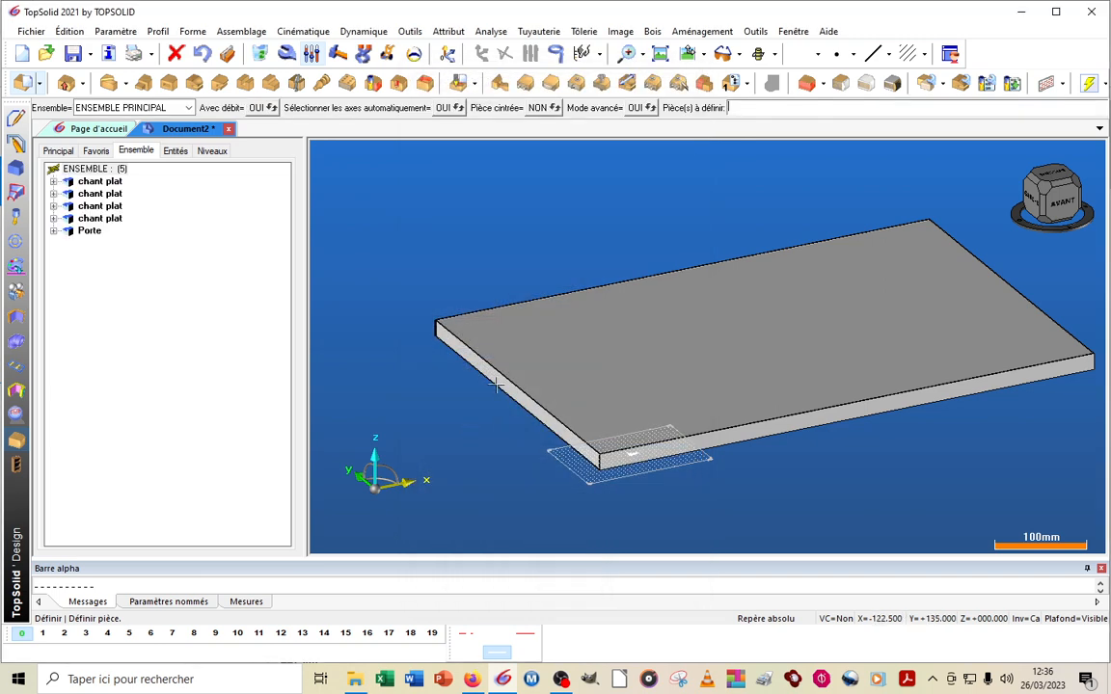
Switch the model display to a realistic shaded rendering that shows materials and coatings
{"action": "left_click", "coordinate": [774, 55]}
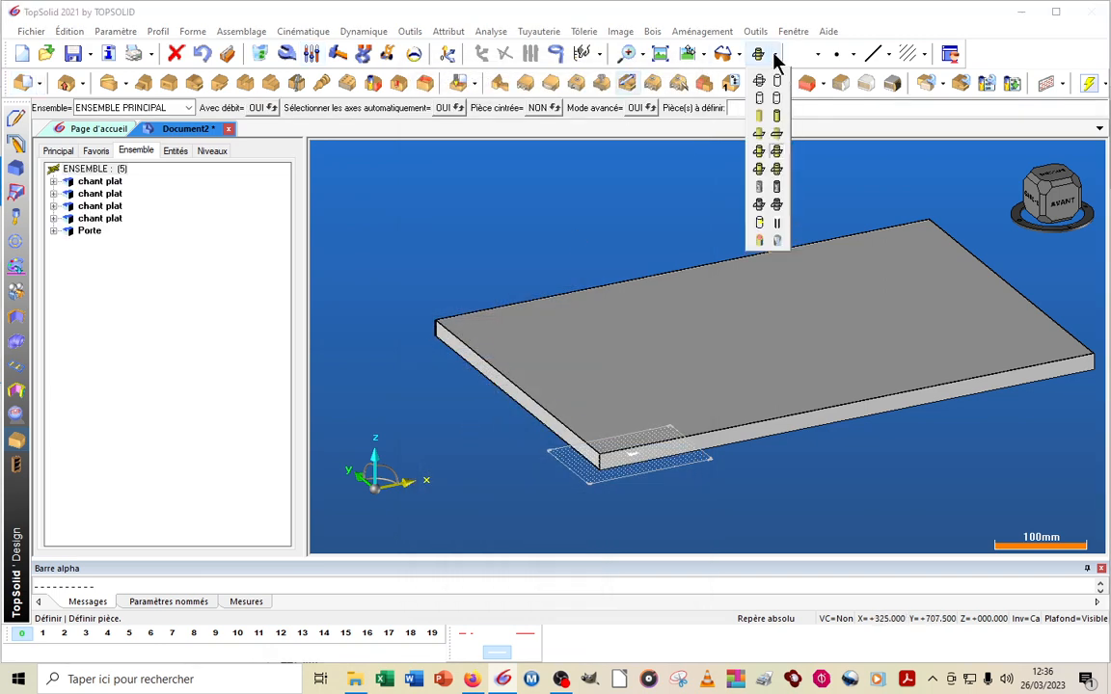
{"action": "left_click", "coordinate": [772, 200]}
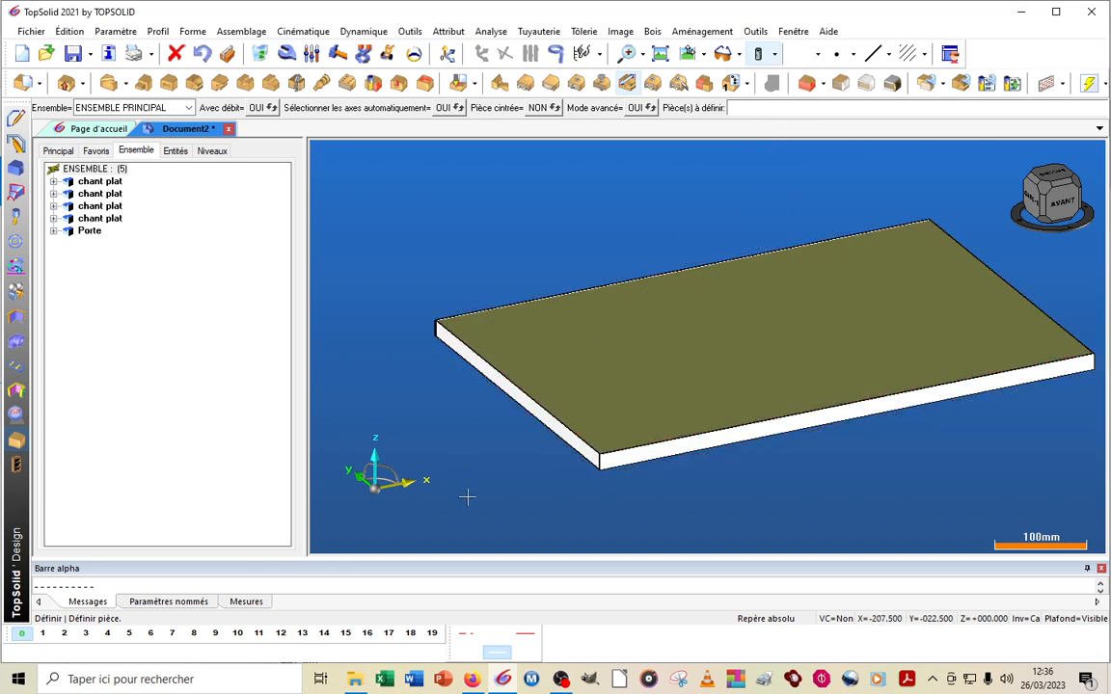
{"action": "scroll", "coordinate": [755, 469], "scroll_direction": "up", "scroll_amount": 2}
{"action": "scroll", "coordinate": [519, 418], "scroll_direction": "down", "scroll_amount": 2}
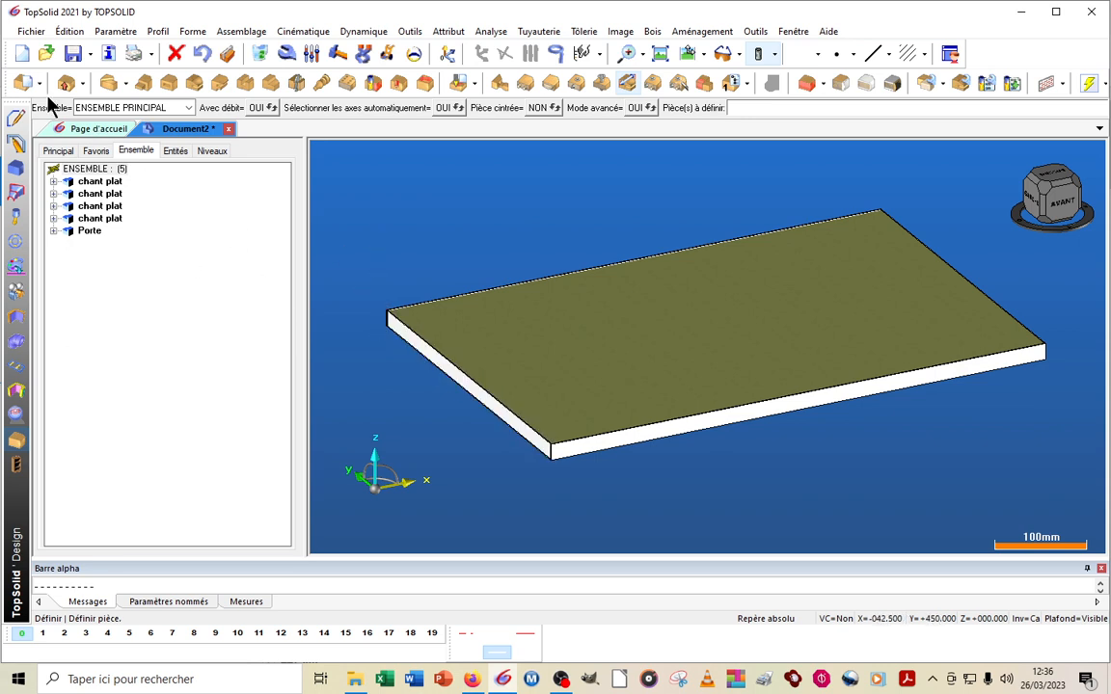
Set the coating (revêtement) of the edge band on the panel's left short side to carambola 19500 from the Unis décors
{"action": "left_click", "coordinate": [20, 80]}
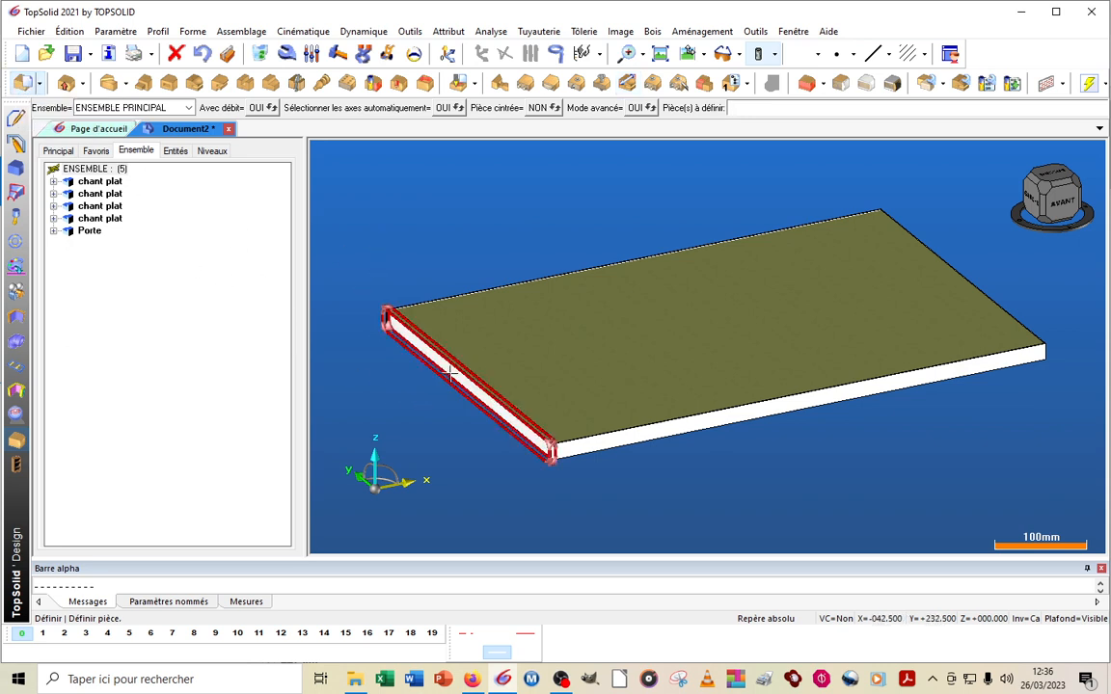
{"action": "left_click", "coordinate": [403, 335]}
{"action": "left_click", "coordinate": [75, 107]}
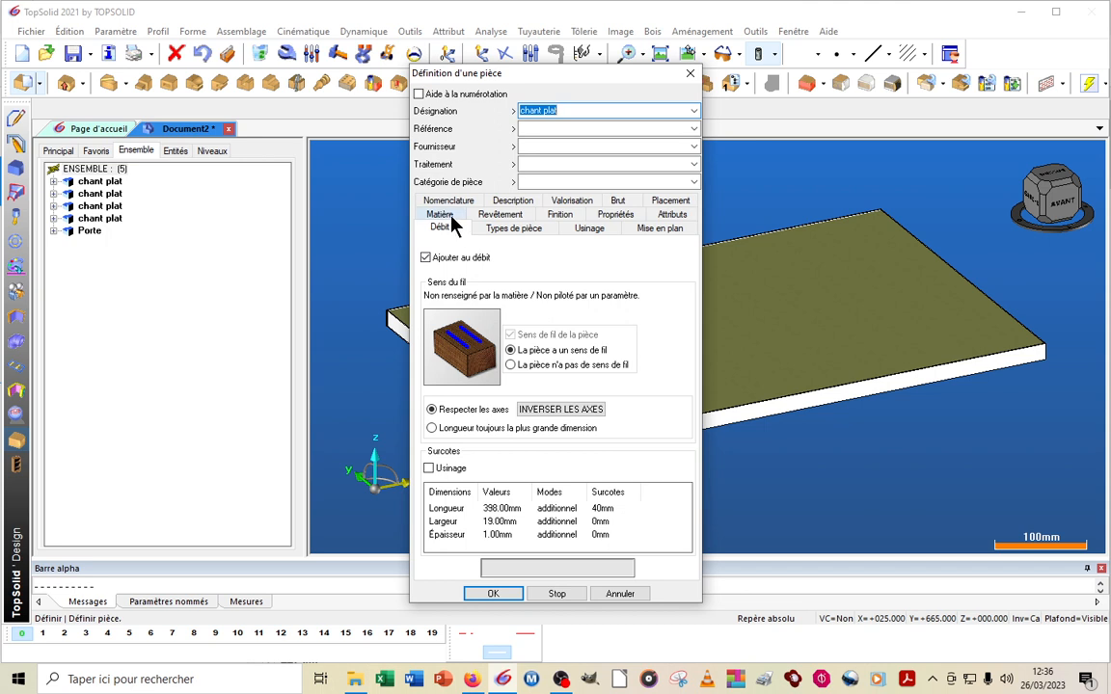
{"action": "left_click", "coordinate": [515, 216]}
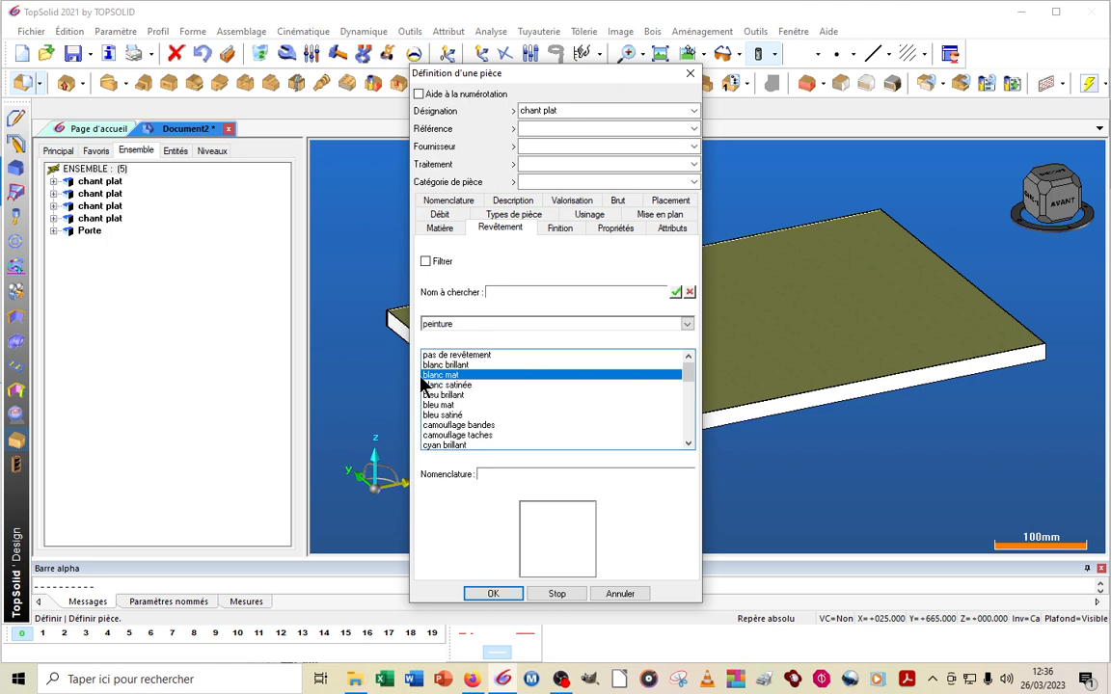
{"action": "left_click", "coordinate": [475, 324]}
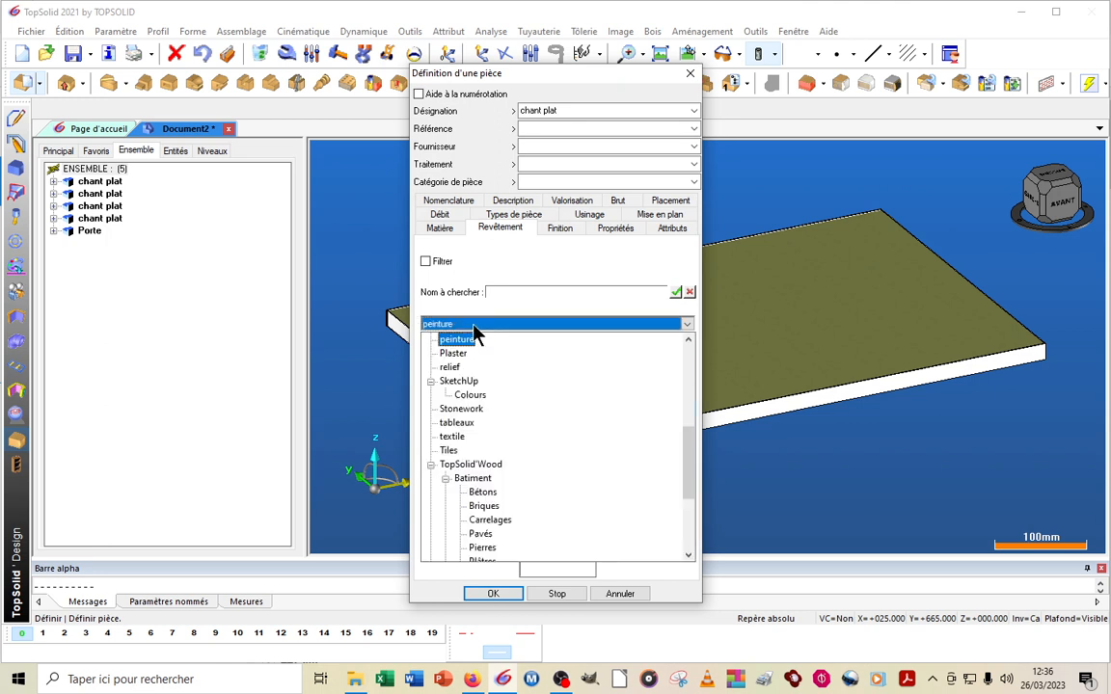
{"action": "scroll", "coordinate": [481, 412], "scroll_direction": "up", "scroll_amount": 3}
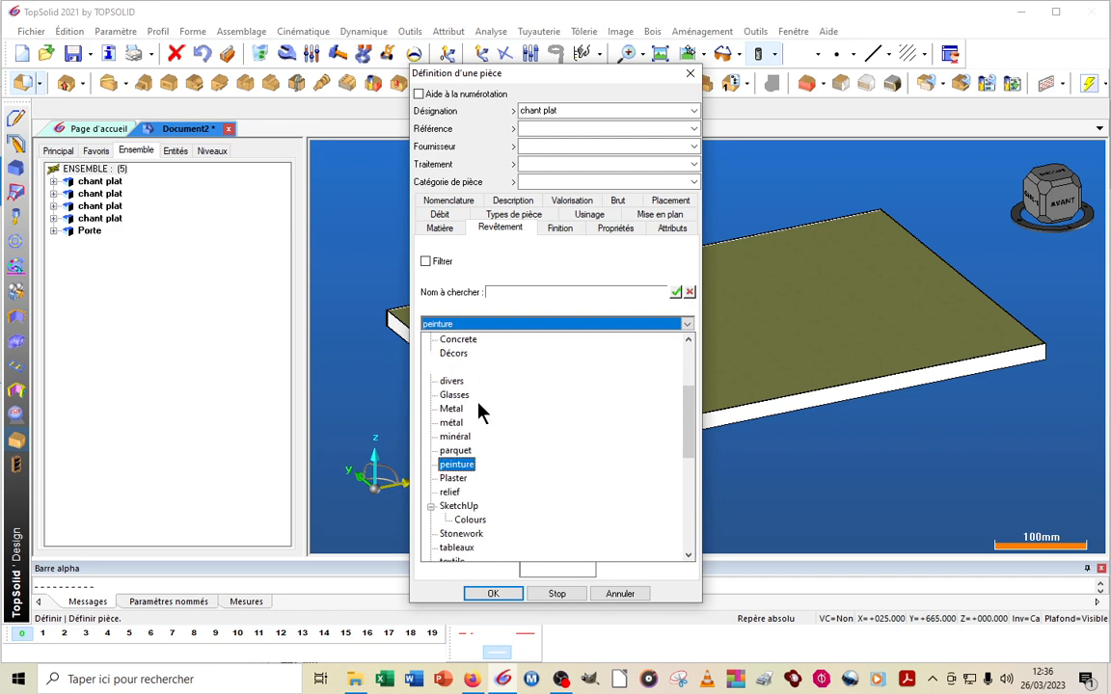
{"action": "left_click", "coordinate": [459, 366]}
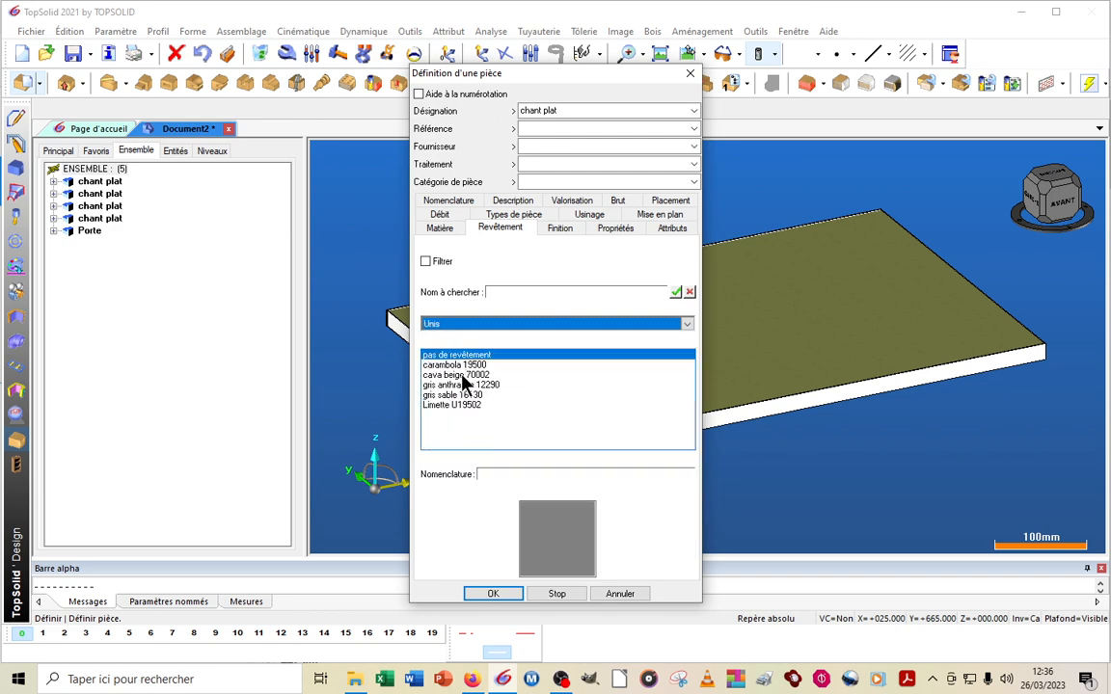
{"action": "left_click", "coordinate": [463, 365]}
{"action": "left_click", "coordinate": [504, 595]}
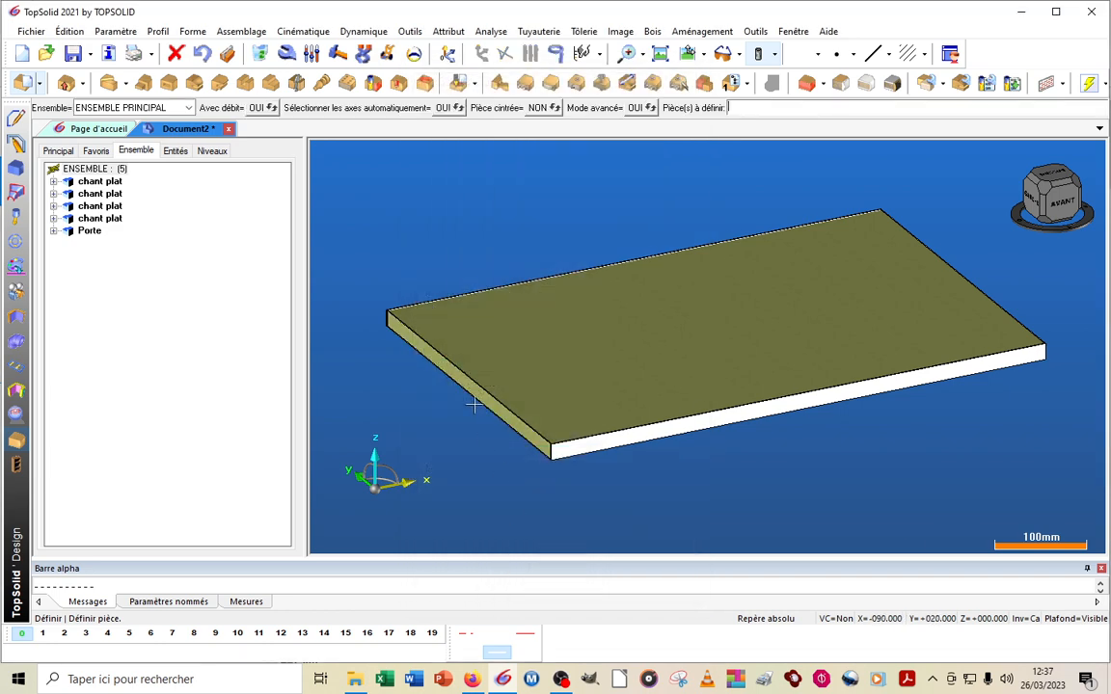
Set the coating of the edge band on the panel's rear long side to carambola 19500 from the Unis décors
{"action": "left_click", "coordinate": [511, 283]}
{"action": "left_click", "coordinate": [93, 108]}
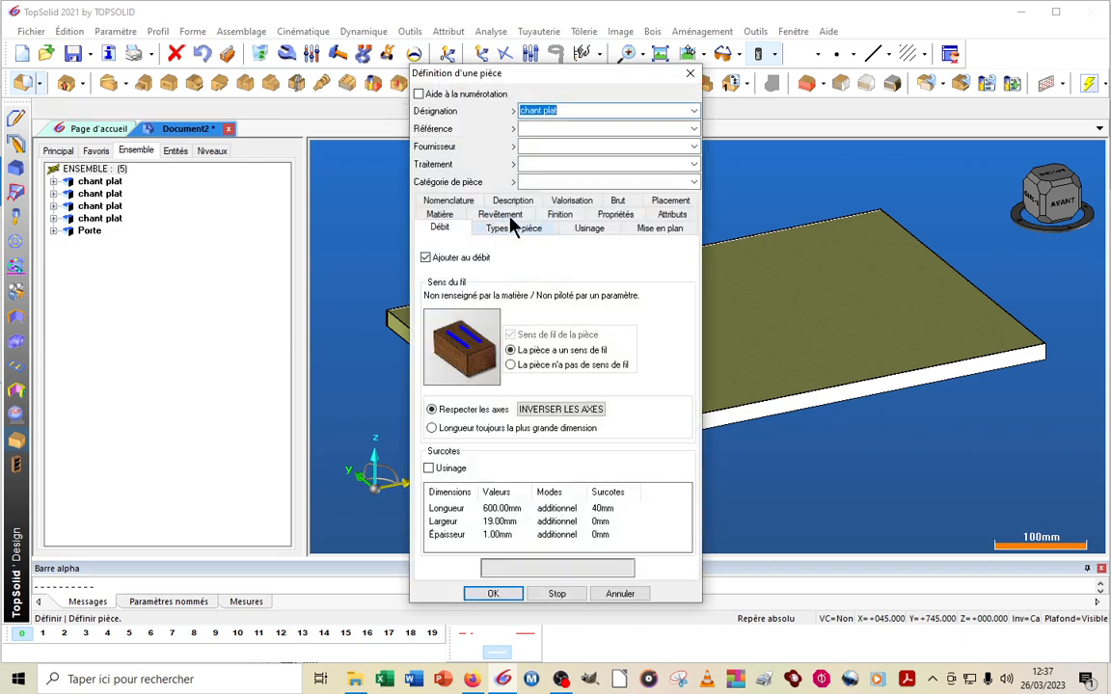
{"action": "left_click", "coordinate": [471, 214]}
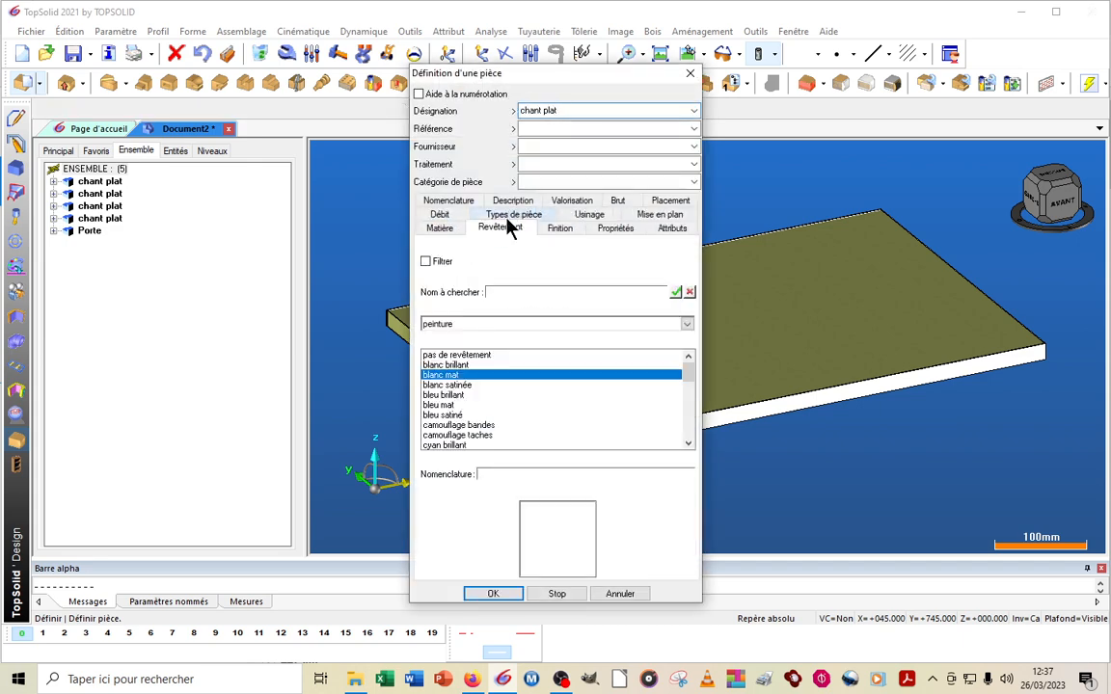
{"action": "left_click", "coordinate": [468, 325]}
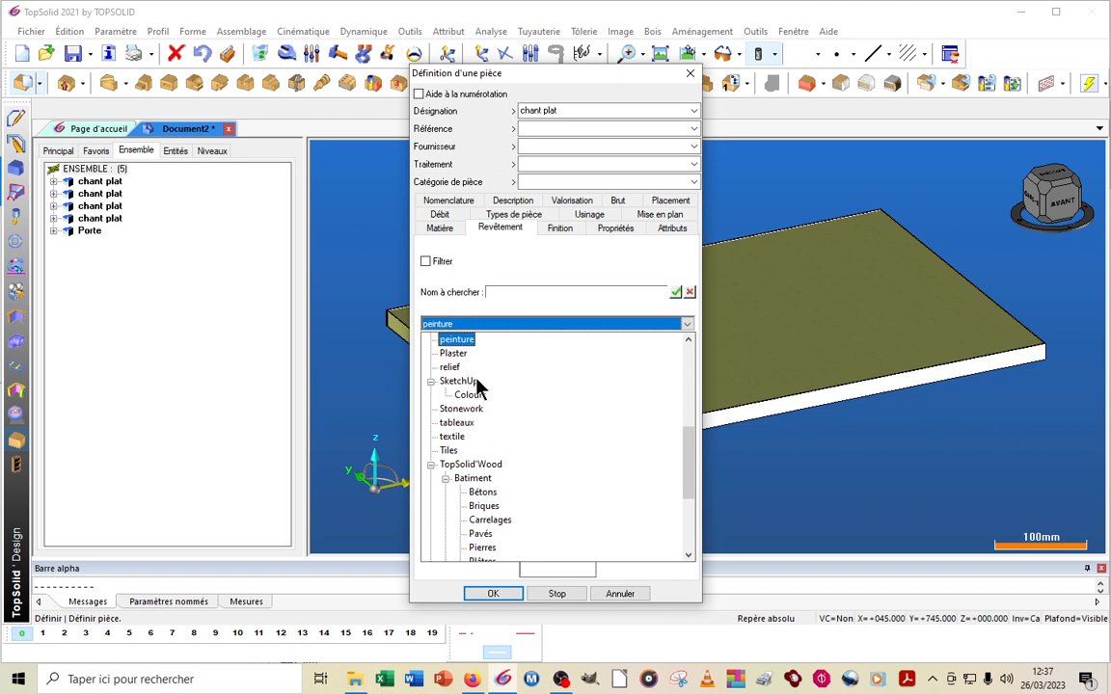
{"action": "scroll", "coordinate": [477, 396], "scroll_direction": "up", "scroll_amount": 1}
{"action": "scroll", "coordinate": [499, 434], "scroll_direction": "up", "scroll_amount": 3}
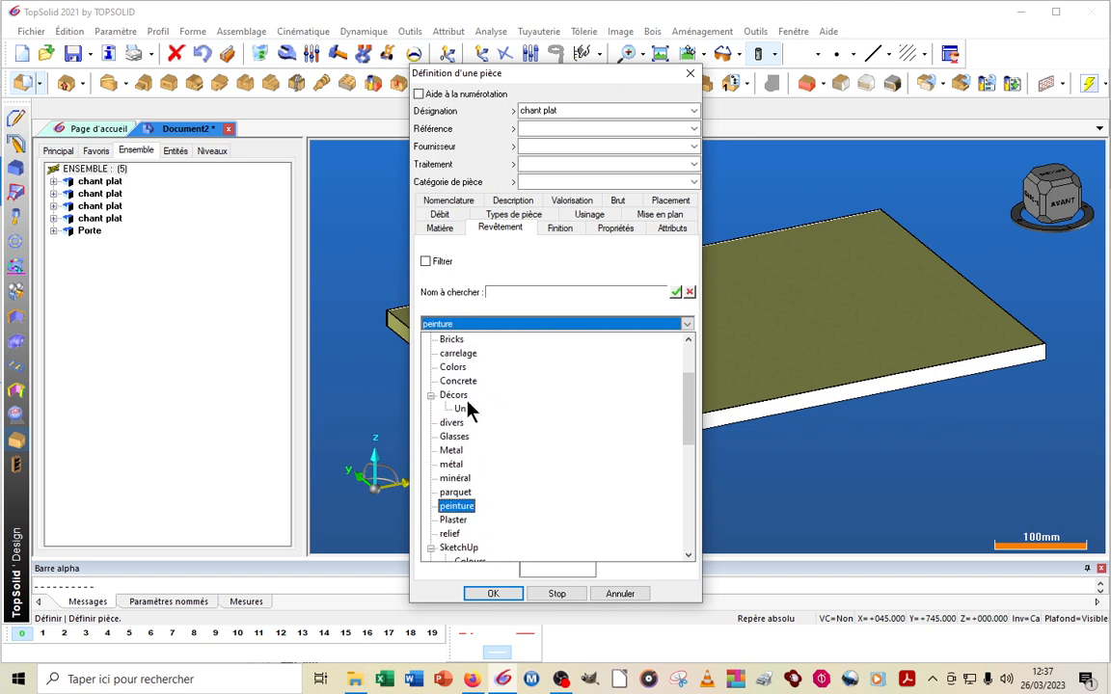
{"action": "left_click", "coordinate": [470, 409]}
{"action": "left_click", "coordinate": [466, 371]}
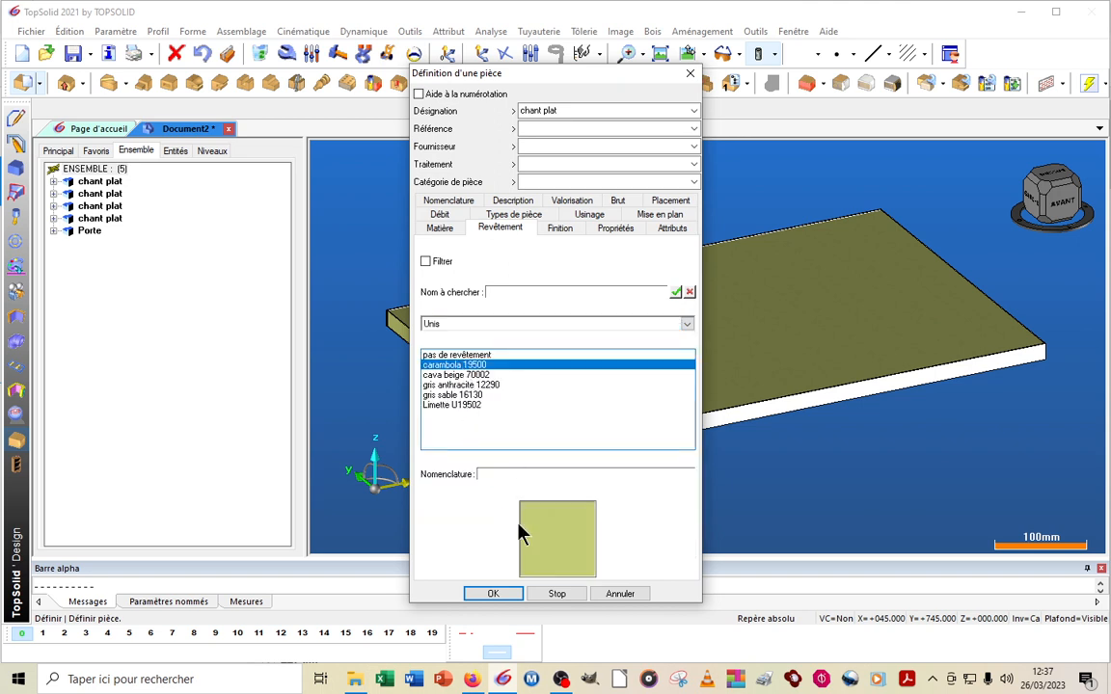
{"action": "left_click", "coordinate": [512, 595]}
Set the coating of the edge band on the panel's right short side to carambola 19500 from the Unis décors
{"action": "left_click", "coordinate": [1020, 317]}
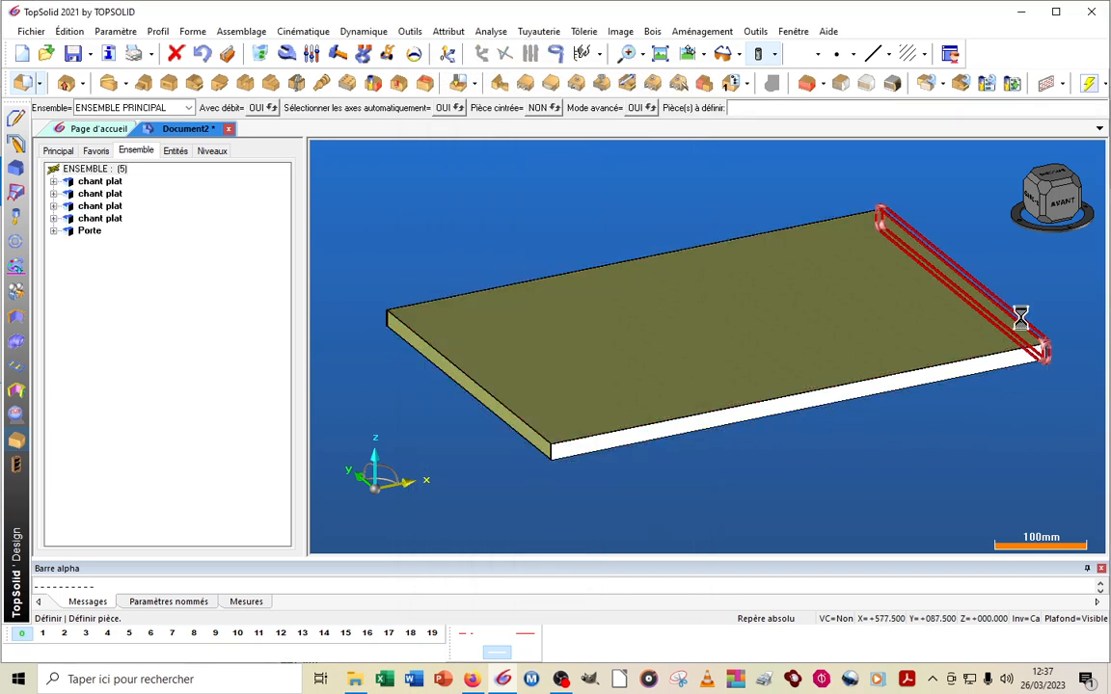
{"action": "left_click", "coordinate": [75, 109]}
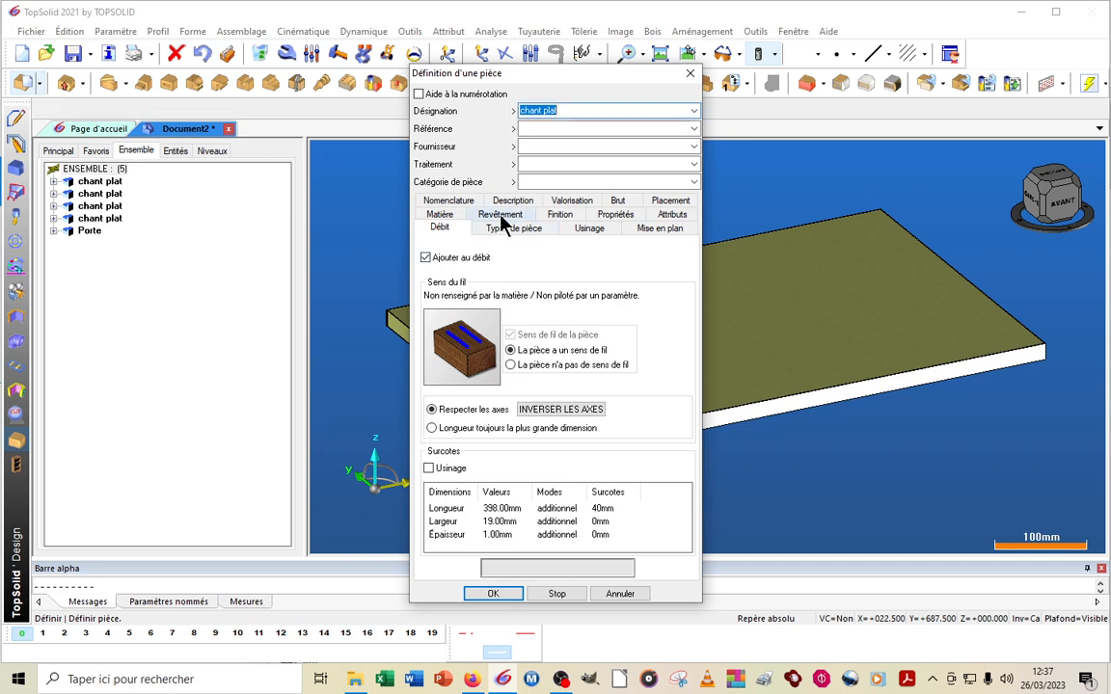
{"action": "left_click", "coordinate": [499, 214]}
{"action": "left_click", "coordinate": [473, 323]}
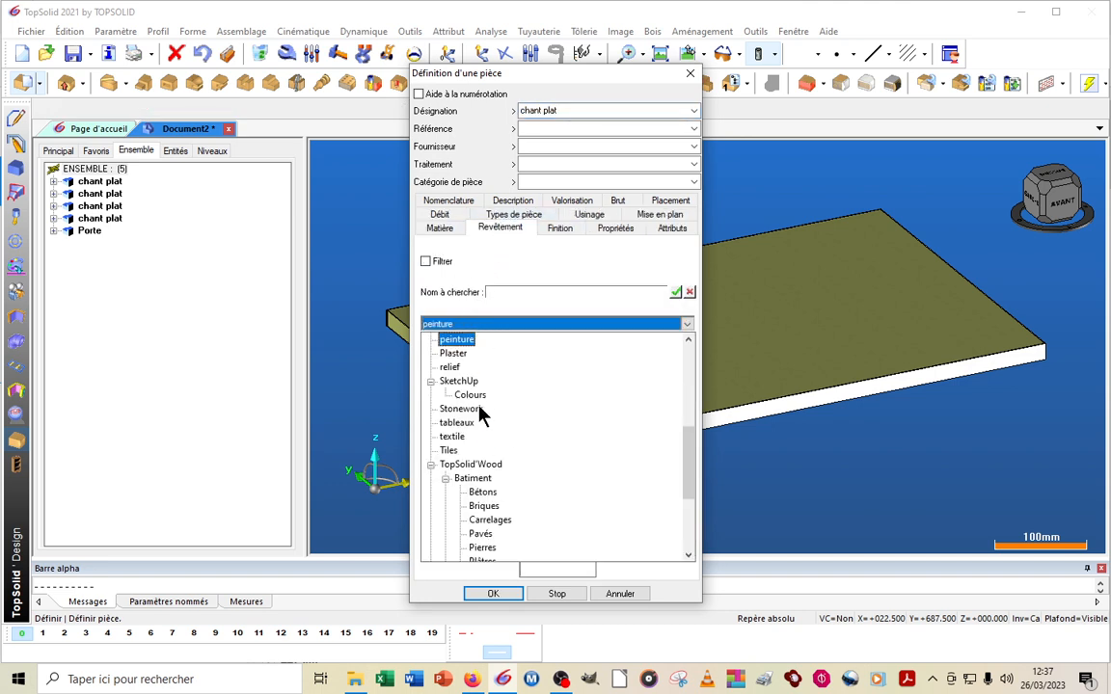
{"action": "scroll", "coordinate": [479, 399], "scroll_direction": "up", "scroll_amount": 5}
{"action": "left_click", "coordinate": [463, 451]}
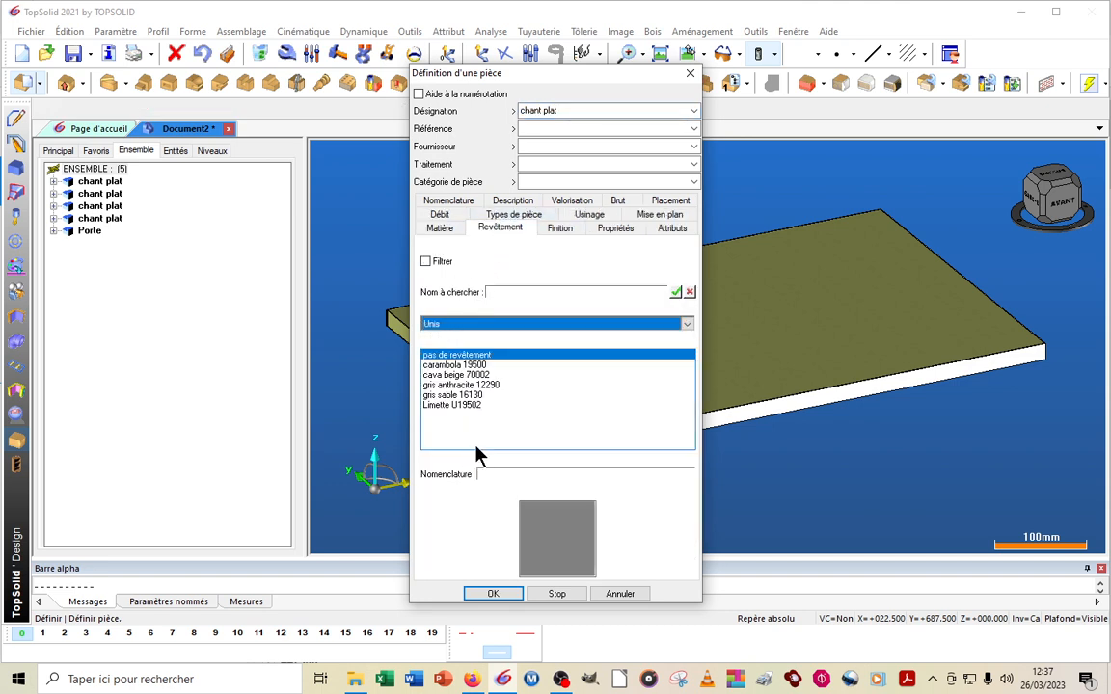
{"action": "left_click", "coordinate": [463, 366]}
{"action": "left_click", "coordinate": [493, 594]}
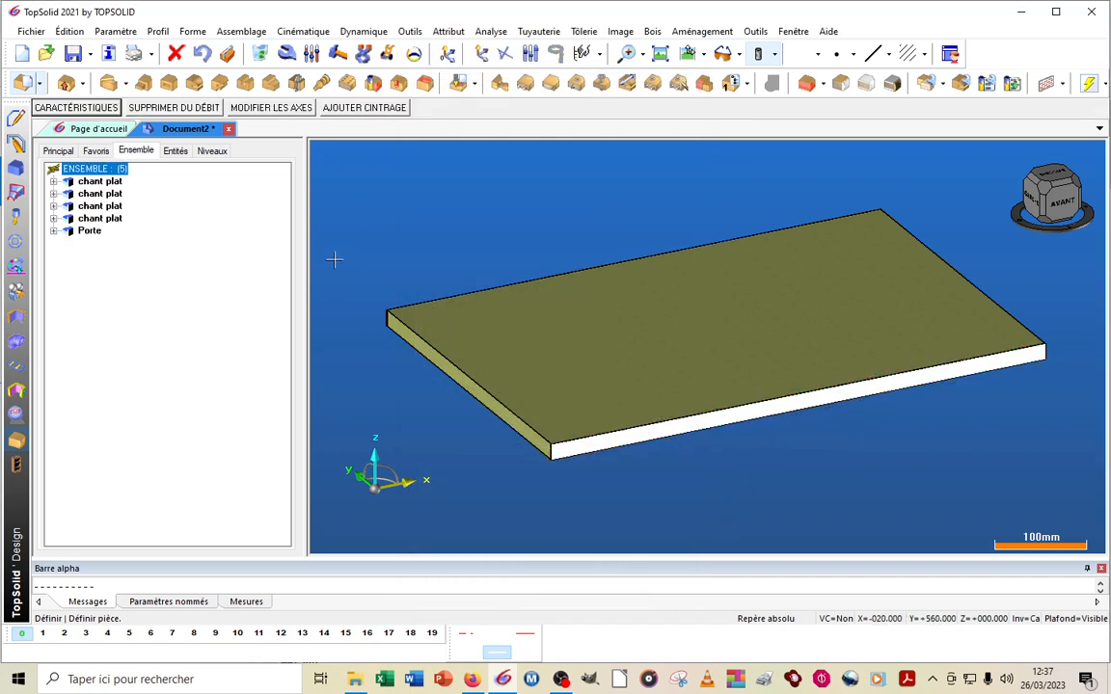
Set the coating of the edge band on the panel's front long side to carambola 19500 from the Unis décors
{"action": "left_click", "coordinate": [89, 107]}
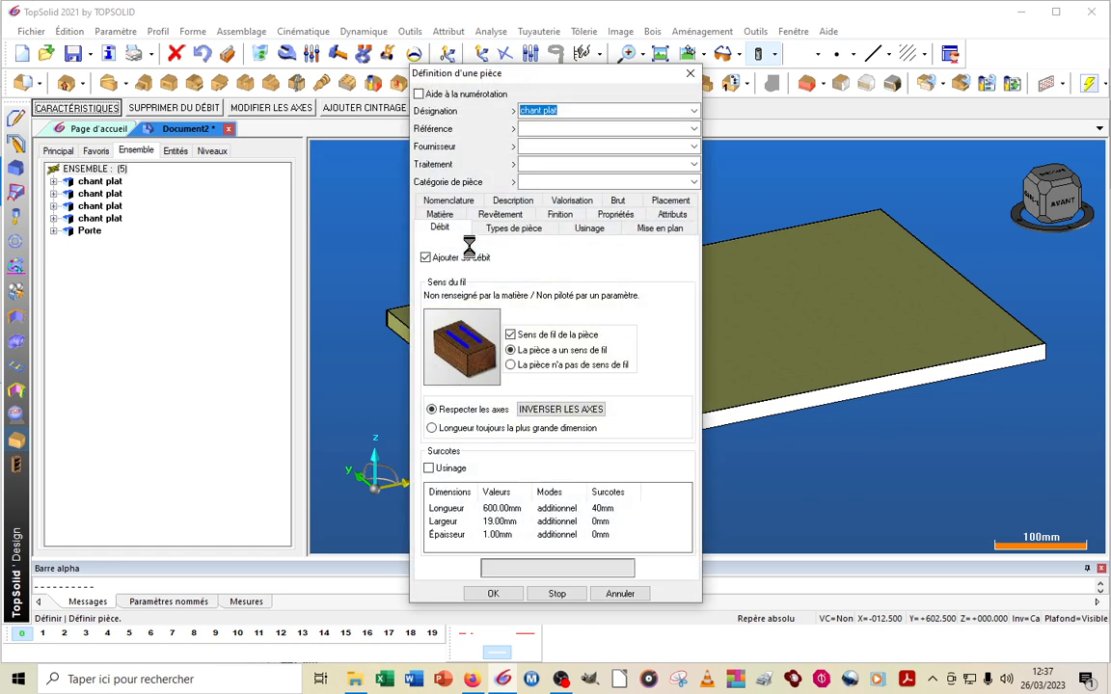
{"action": "left_click", "coordinate": [488, 216]}
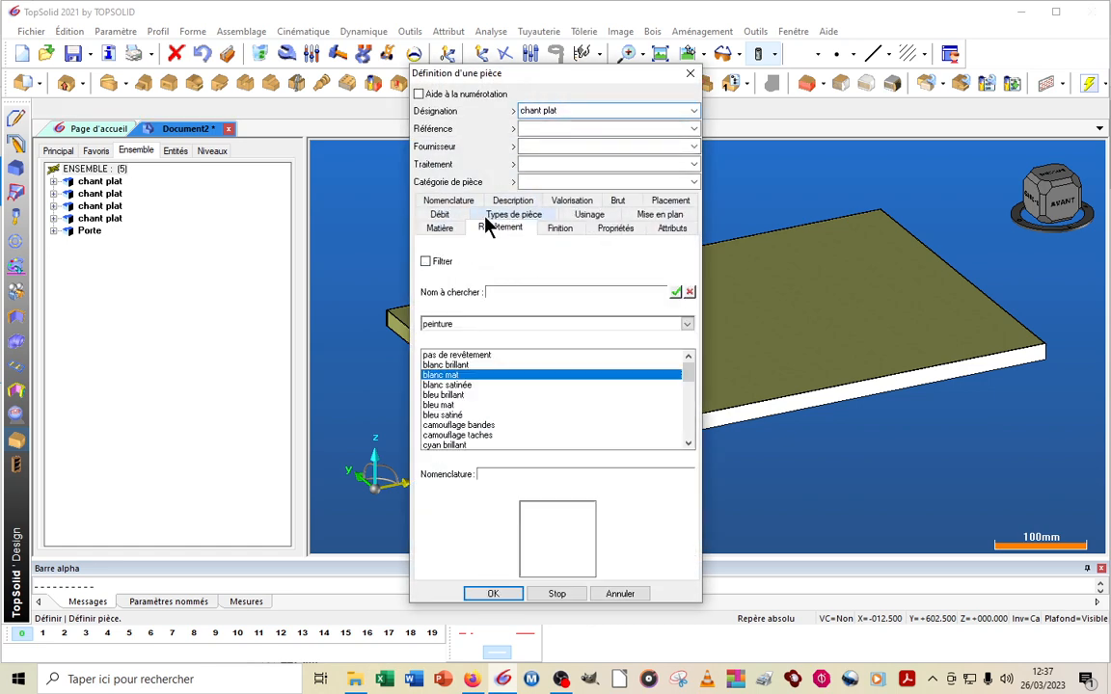
{"action": "left_click", "coordinate": [470, 325]}
{"action": "scroll", "coordinate": [487, 454], "scroll_direction": "up", "scroll_amount": 8}
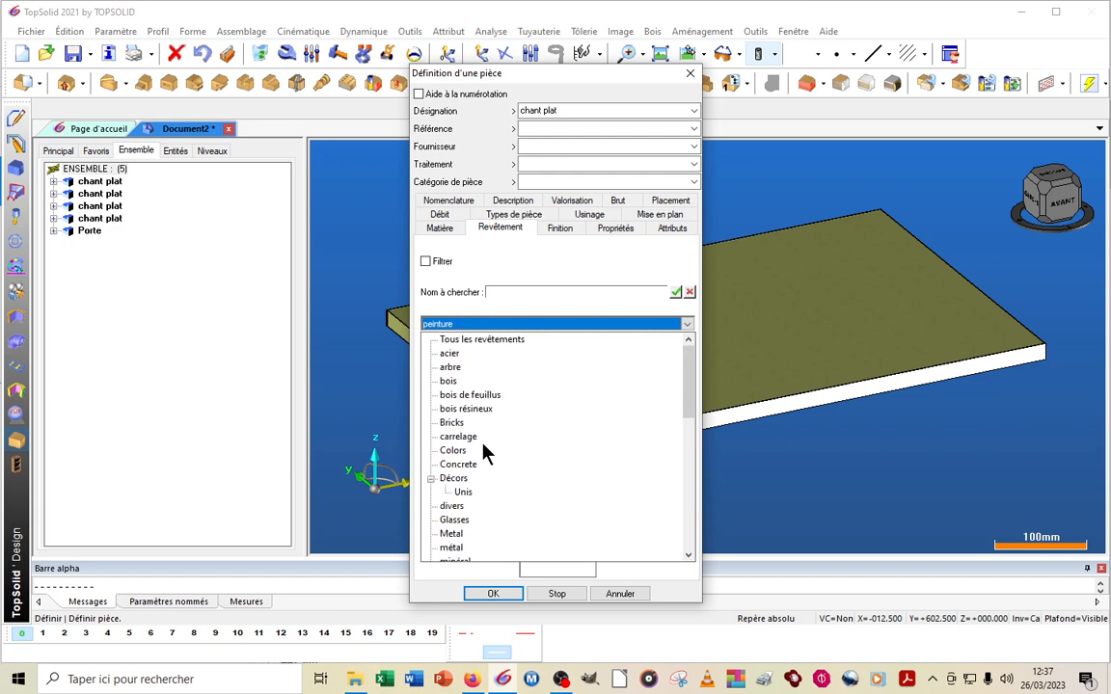
{"action": "scroll", "coordinate": [487, 453], "scroll_direction": "down", "scroll_amount": 1}
{"action": "left_click", "coordinate": [465, 450]}
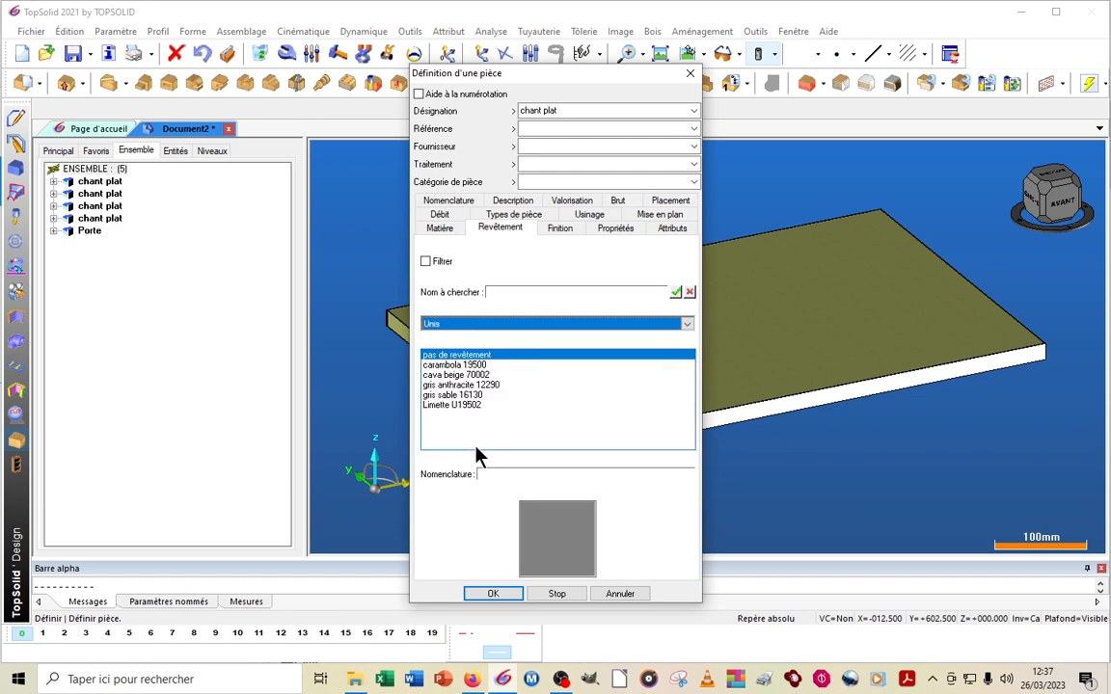
{"action": "left_click", "coordinate": [464, 365]}
{"action": "left_click", "coordinate": [514, 592]}
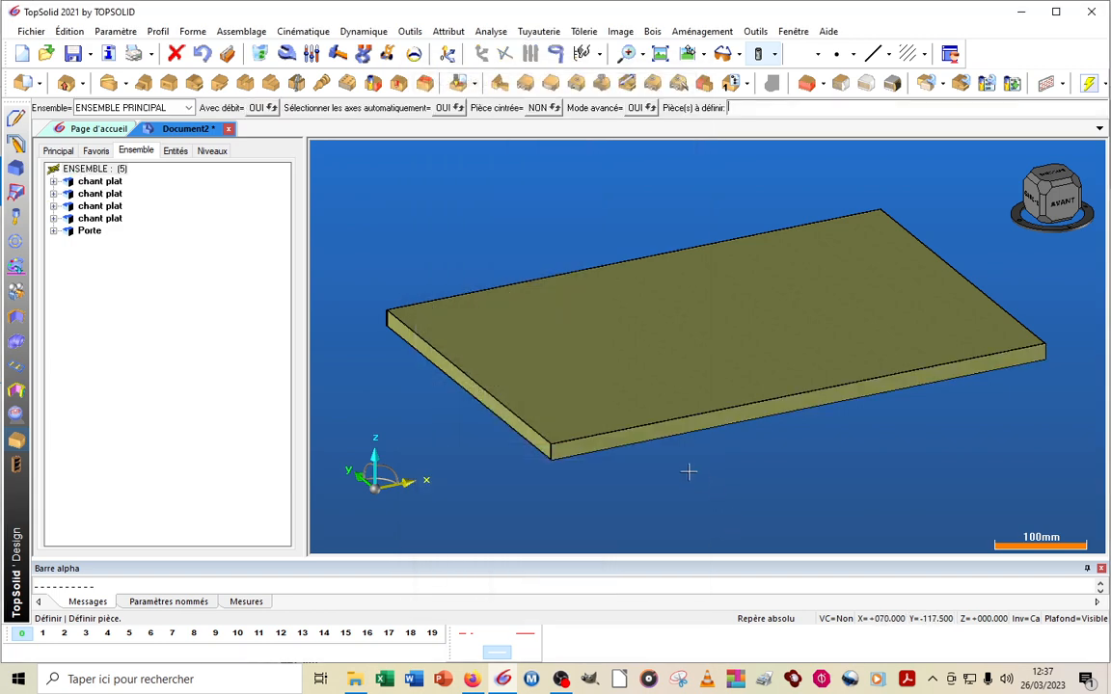
Examine the edge-band joint at a panel corner up close and the finished panel from several angles
{"action": "middle_click_drag", "start_coordinate": [655, 484], "coordinate": [720, 538]}
{"action": "scroll", "coordinate": [681, 532], "scroll_direction": "up", "scroll_amount": 2}
{"action": "scroll", "coordinate": [675, 531], "scroll_direction": "up", "scroll_amount": 5}
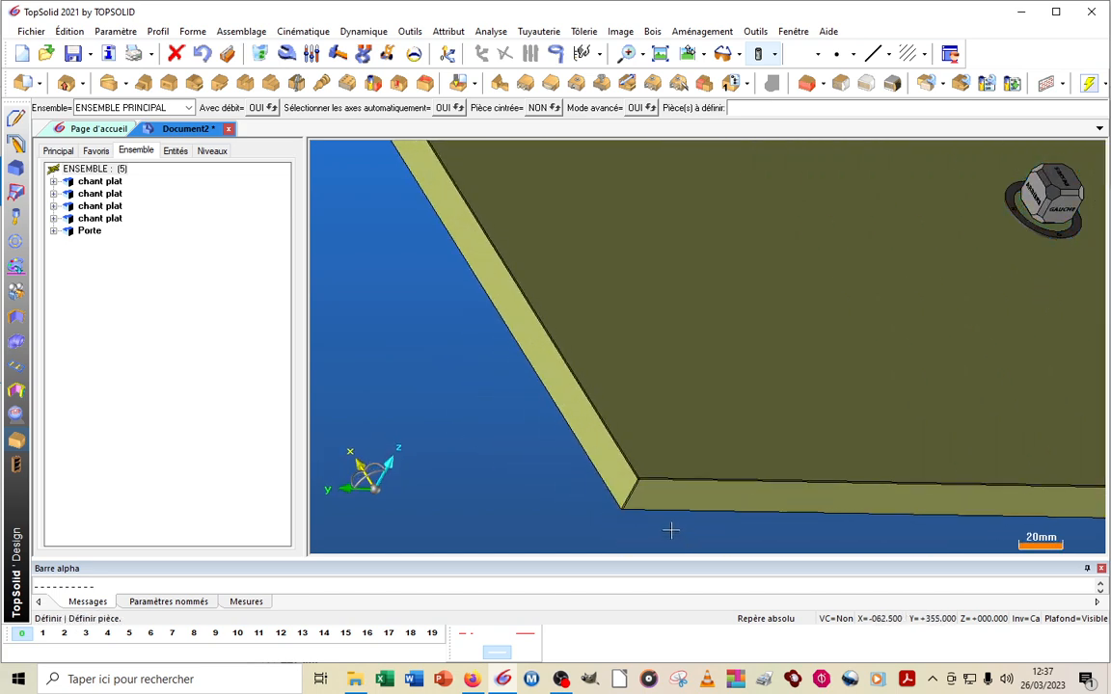
{"action": "scroll", "coordinate": [629, 518], "scroll_direction": "up", "scroll_amount": 1}
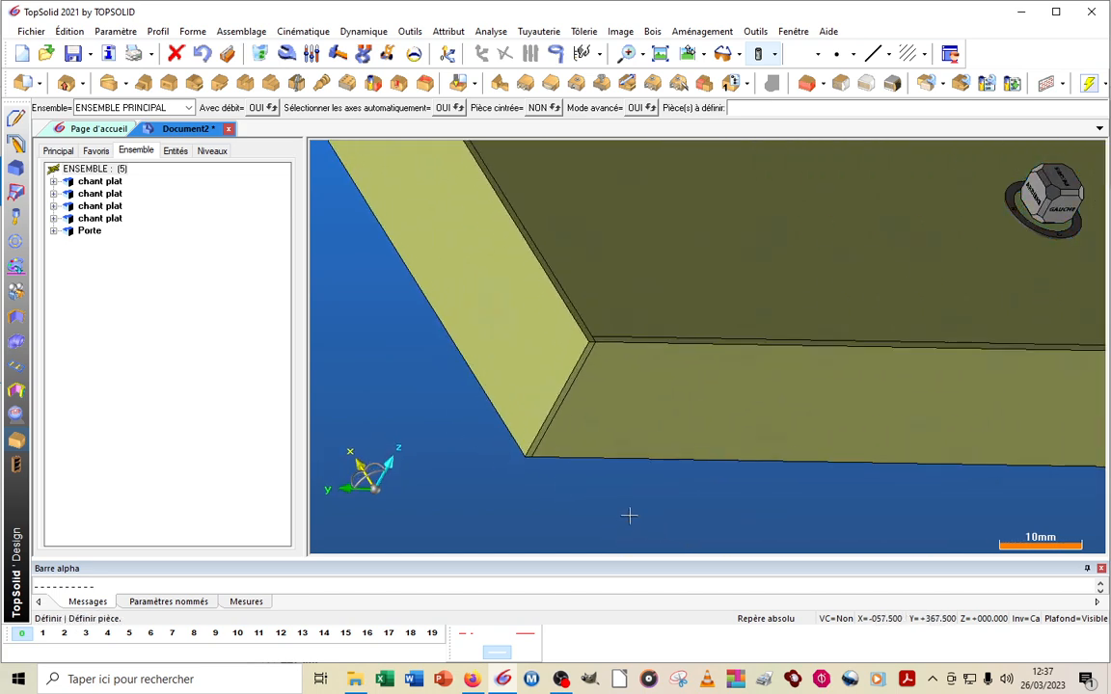
{"action": "scroll", "coordinate": [628, 516], "scroll_direction": "down", "scroll_amount": 6}
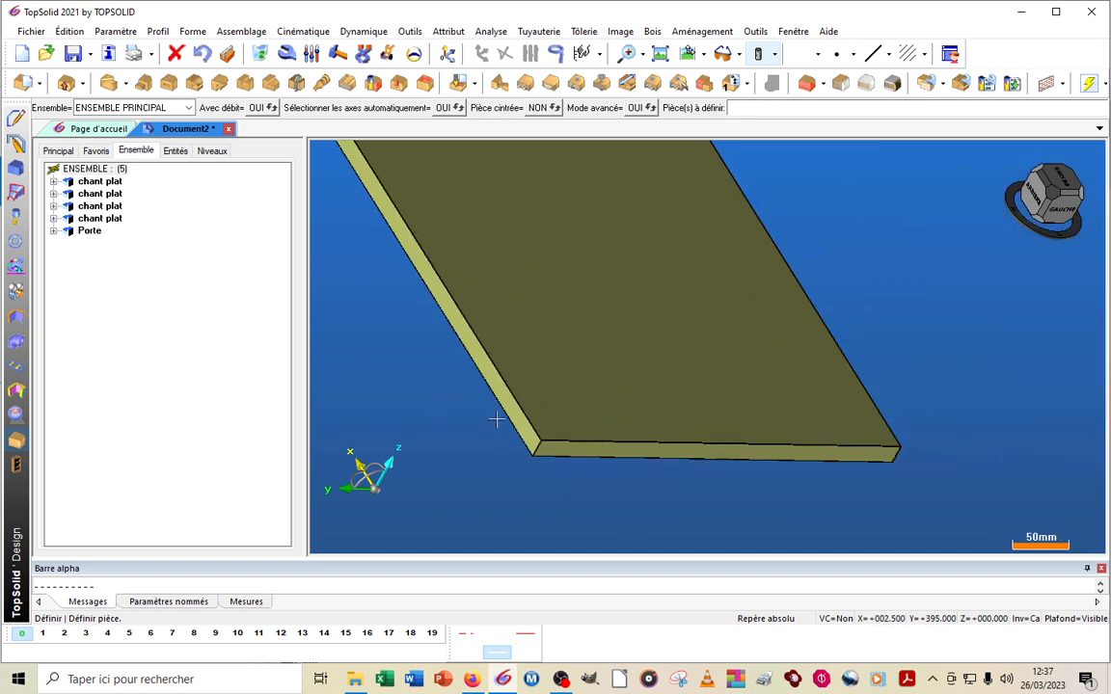
{"action": "scroll", "coordinate": [723, 438], "scroll_direction": "down", "scroll_amount": 2}
{"action": "middle_click_drag", "start_coordinate": [685, 453], "coordinate": [627, 491]}
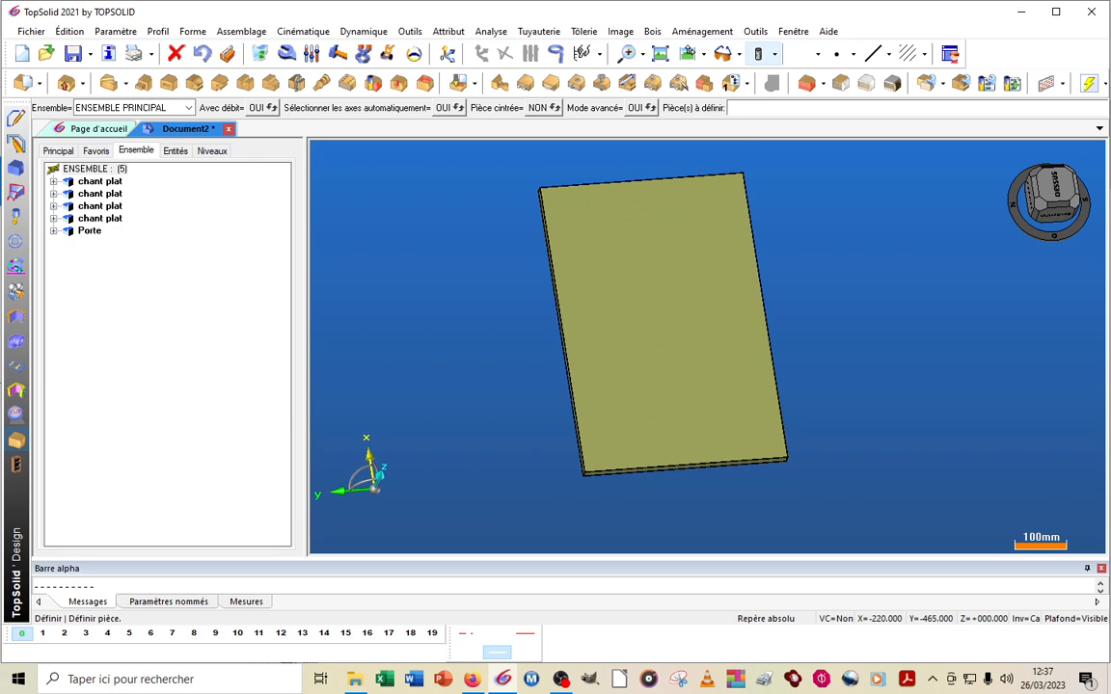